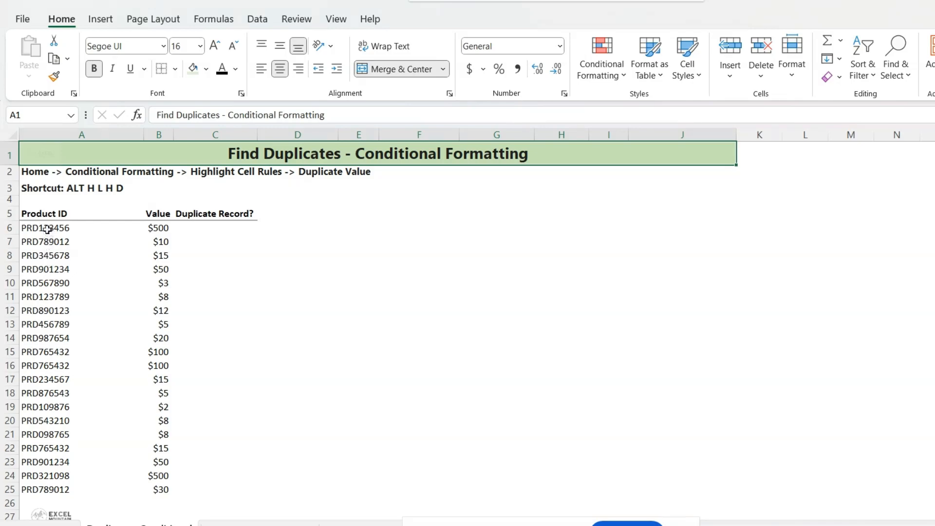
# Step: Highlight duplicate Product IDs in A6:A25 with a Duplicate Values rule using Light Red Fill with Dark Red Text
pyautogui.moveTo(47, 229); pyautogui.dragTo(66, 488)
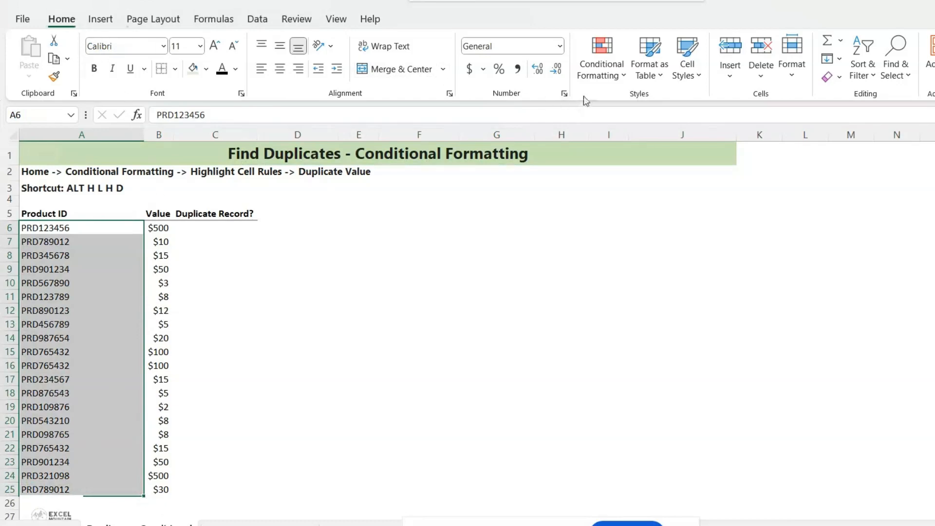
pyautogui.click(616, 74)
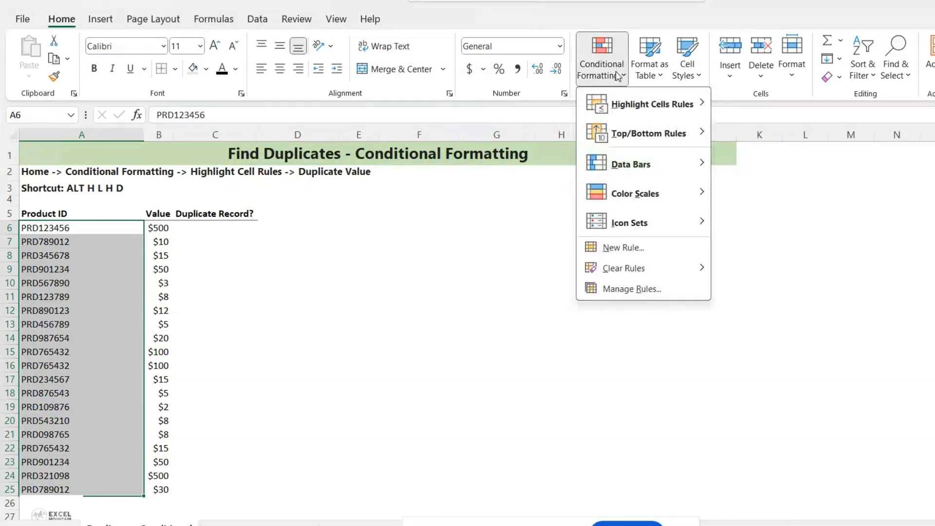
pyautogui.moveTo(645, 108)
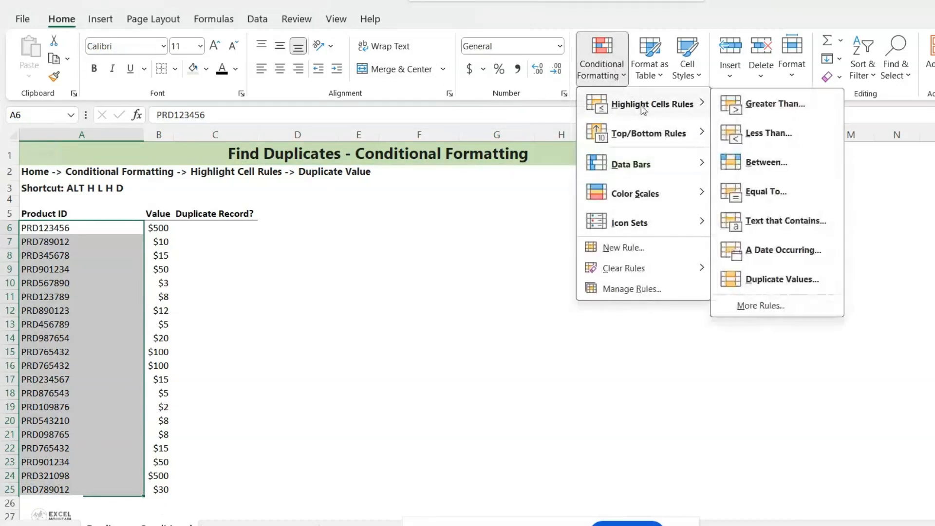
pyautogui.click(793, 278)
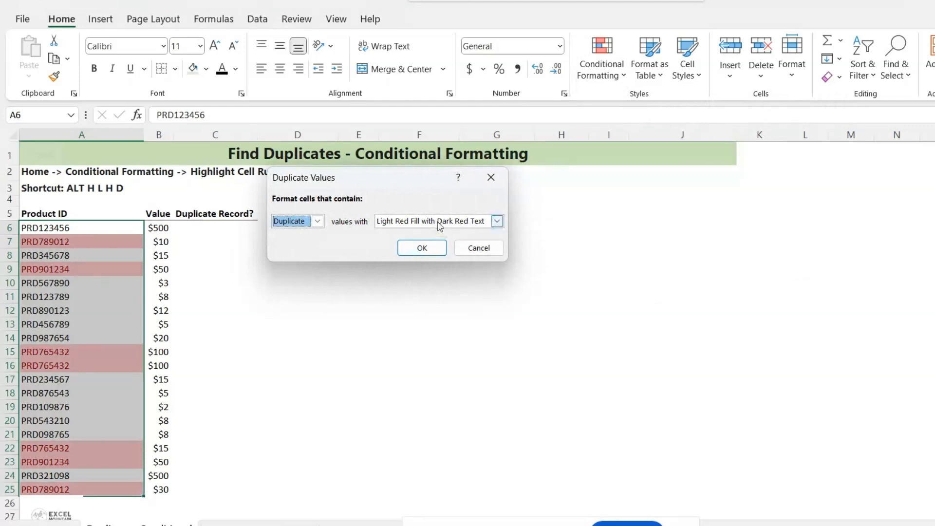
pyautogui.click(420, 249)
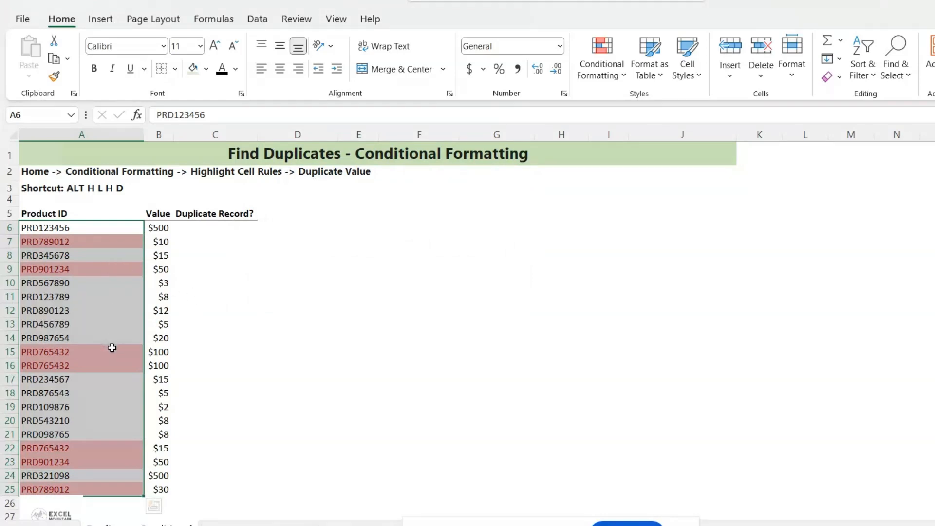
# Step: Undo the duplicate highlighting on the Product ID column
pyautogui.click(195, 229)
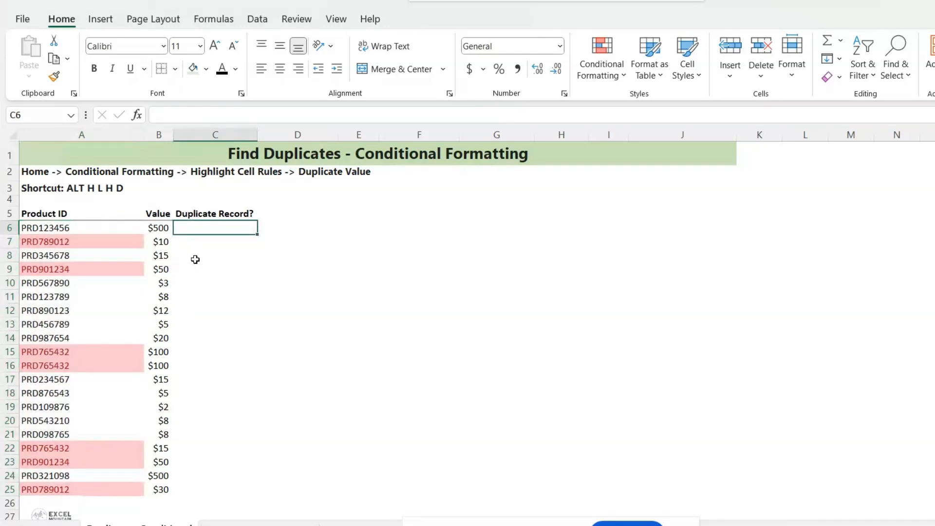
pyautogui.hotkey('ctrl', 'z')
pyautogui.click(207, 229)
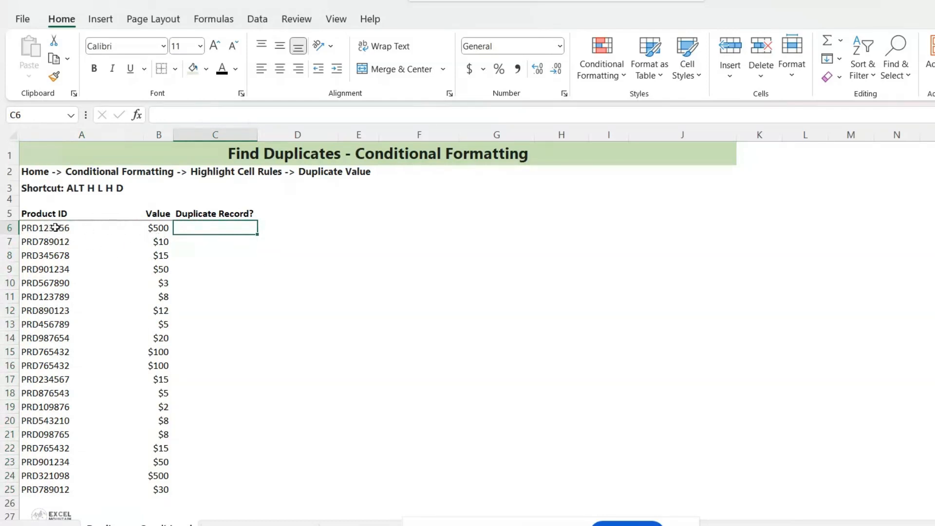
# Step: Highlight duplicate values across A6:B25 with a Duplicate Values rule using Light Red Fill with Dark Red Text
pyautogui.moveTo(43, 228); pyautogui.dragTo(162, 485)
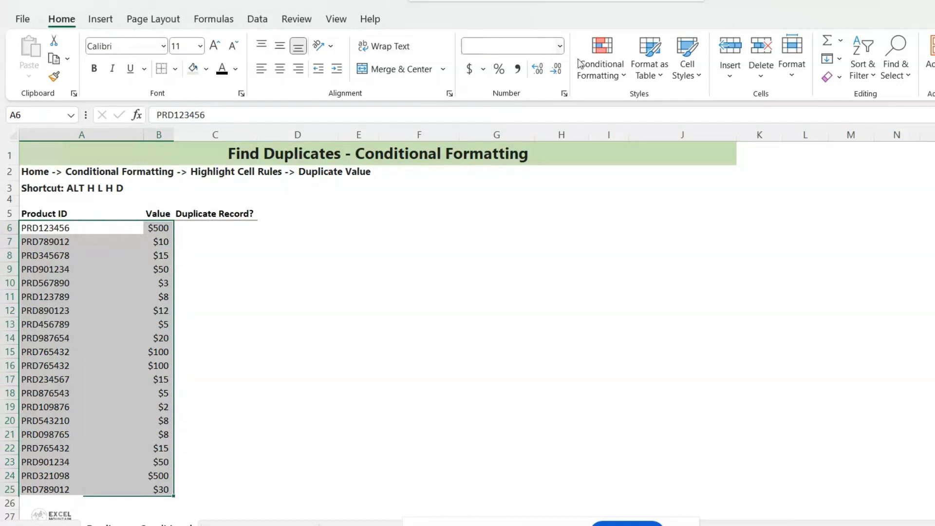
pyautogui.click(602, 61)
pyautogui.moveTo(697, 106)
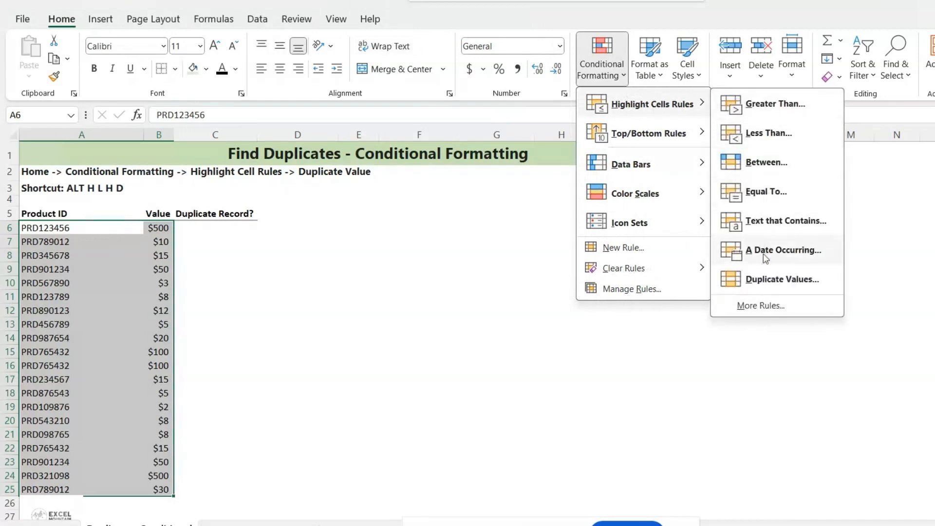
pyautogui.click(775, 280)
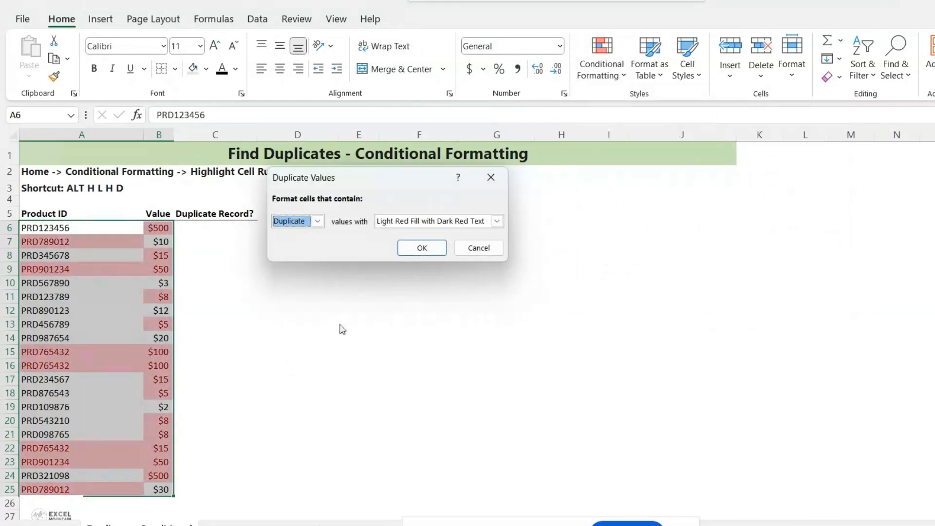
pyautogui.click(427, 248)
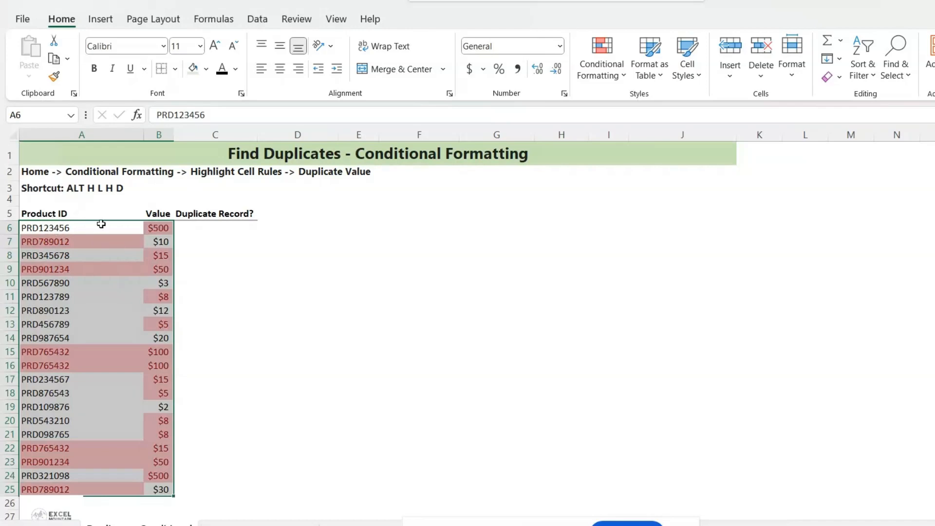
# Step: Undo the duplicate highlighting on the Product ID and Value columns
pyautogui.click(204, 233)
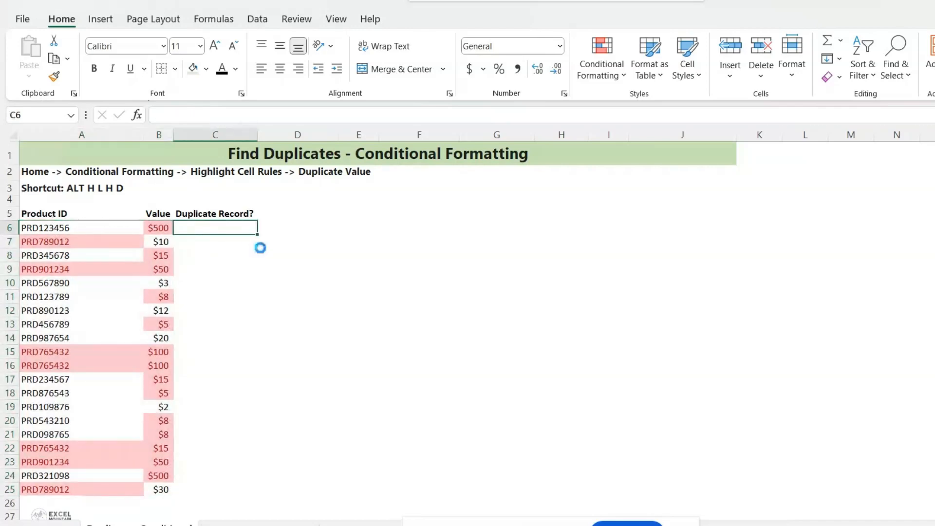
pyautogui.hotkey('ctrl', 'z')
pyautogui.click(234, 225)
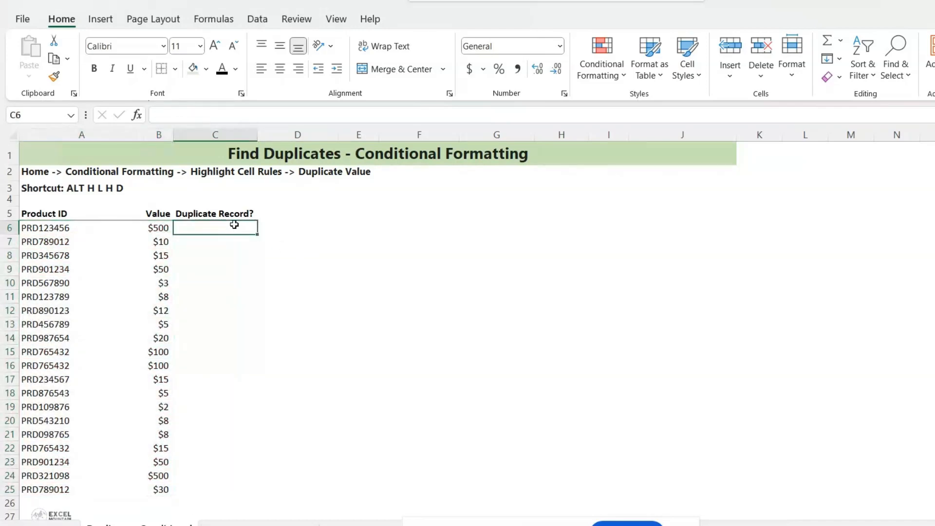
# Step: Enter =CONCAT(A6,B6) in C6 to combine ID and value, and fill it down to C25
pyautogui.write('=con')
pyautogui.press('Tab')
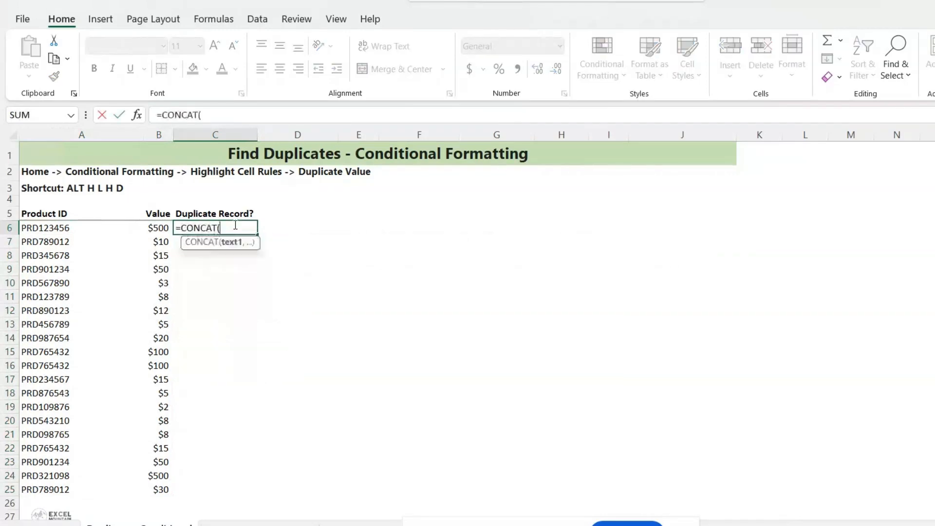
pyautogui.click(80, 229)
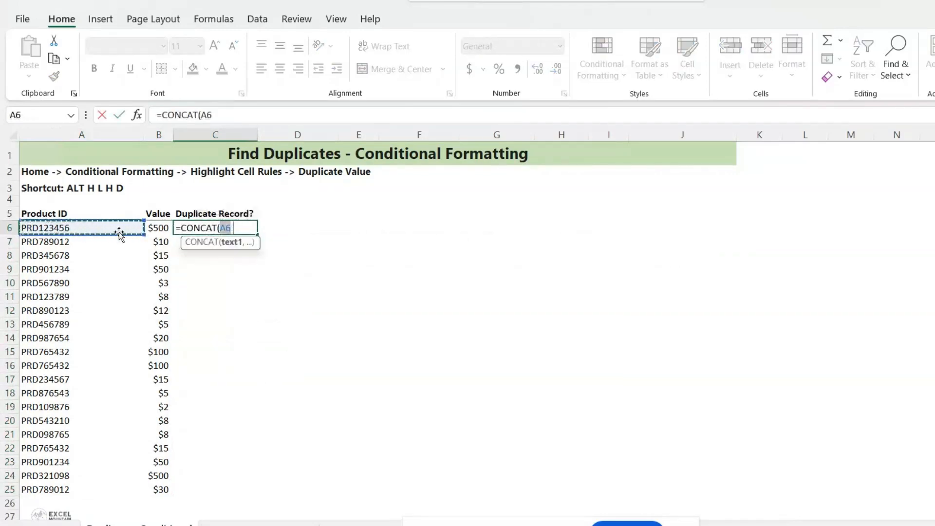
pyautogui.write(',')
pyautogui.click(163, 230)
pyautogui.write(')')
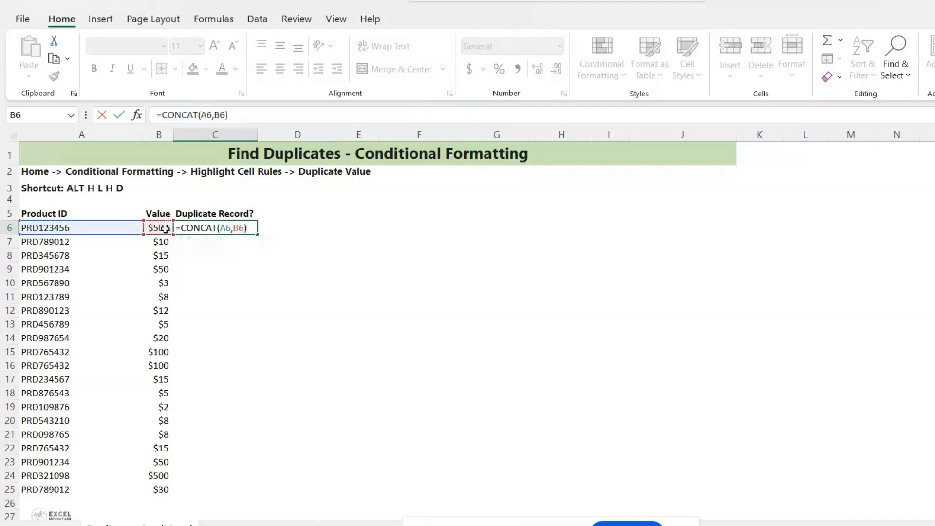
pyautogui.press('Return')
pyautogui.click(242, 228)
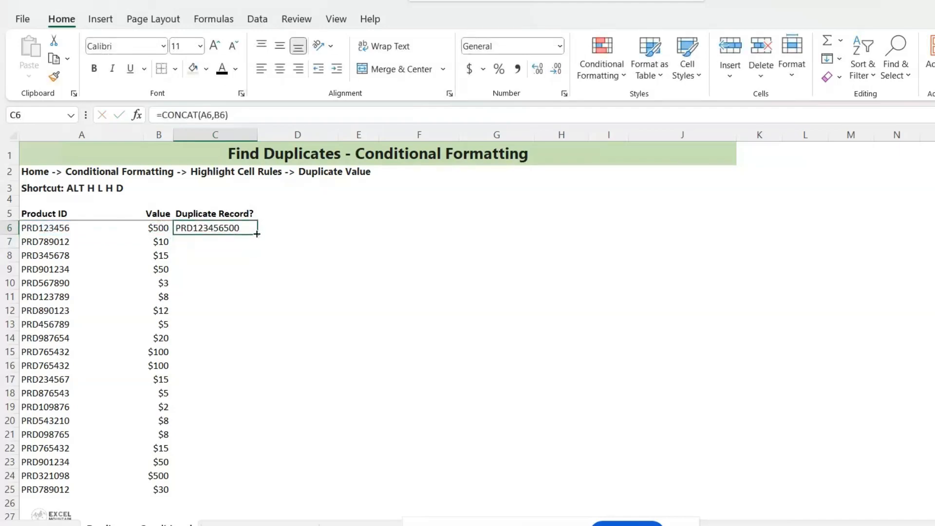
pyautogui.moveTo(258, 234); pyautogui.dragTo(232, 494)
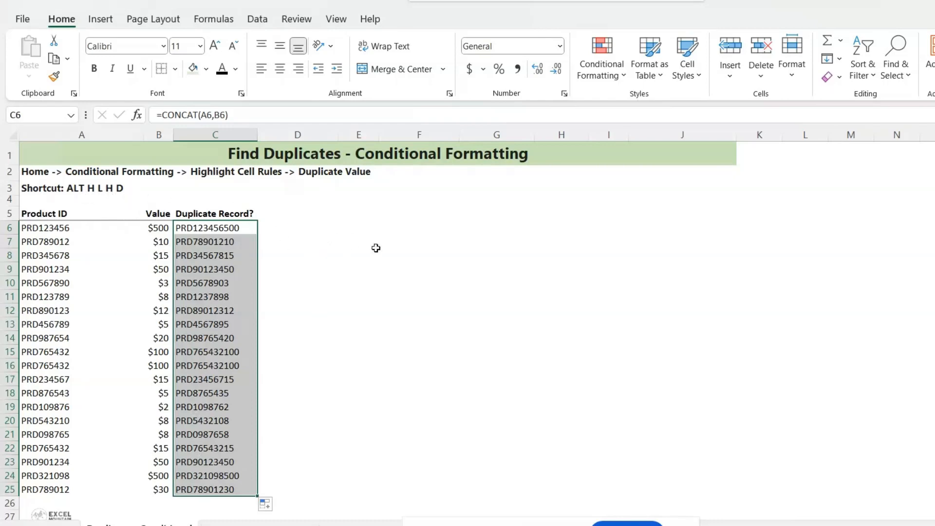
# Step: Highlight duplicate combined records in C6:C25 with a Duplicate Values rule using Light Red Fill with Dark Red Text
pyautogui.press('alt')
pyautogui.press('h')
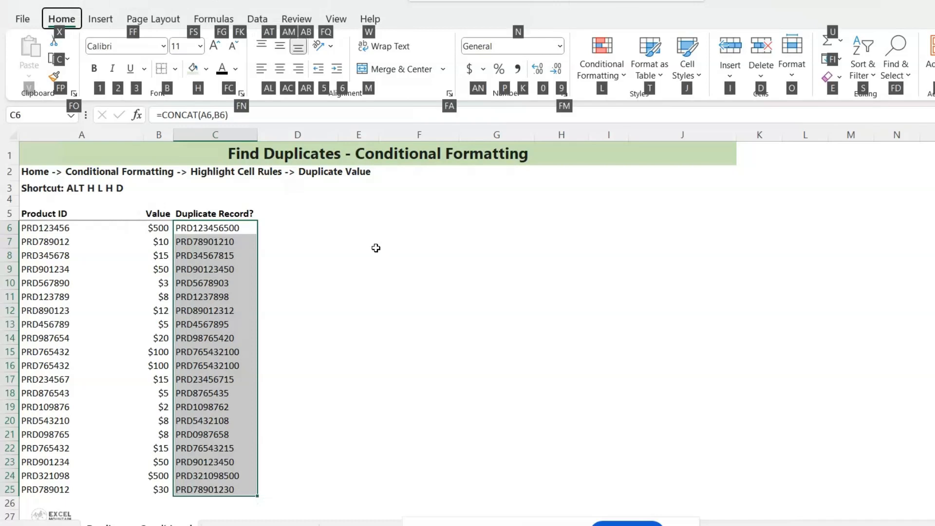
pyautogui.press('l')
pyautogui.press('h')
pyautogui.press('d')
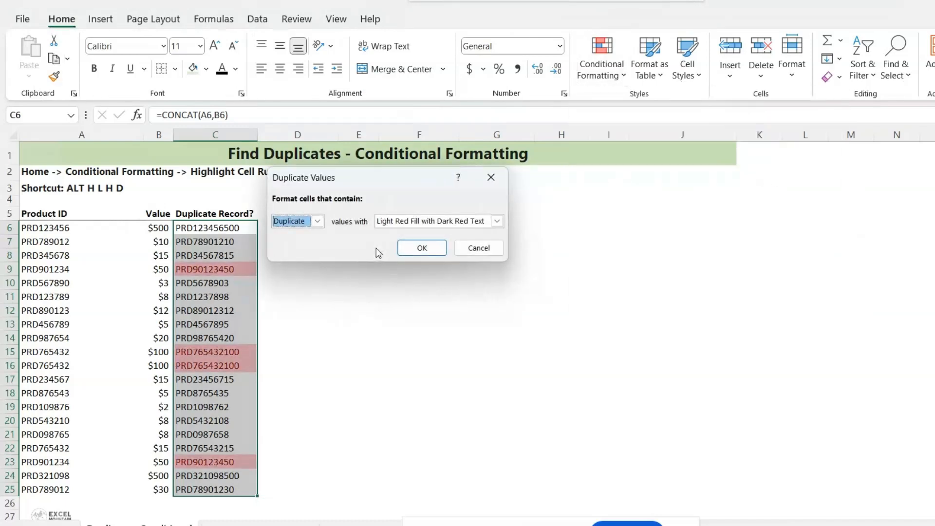
pyautogui.click(435, 252)
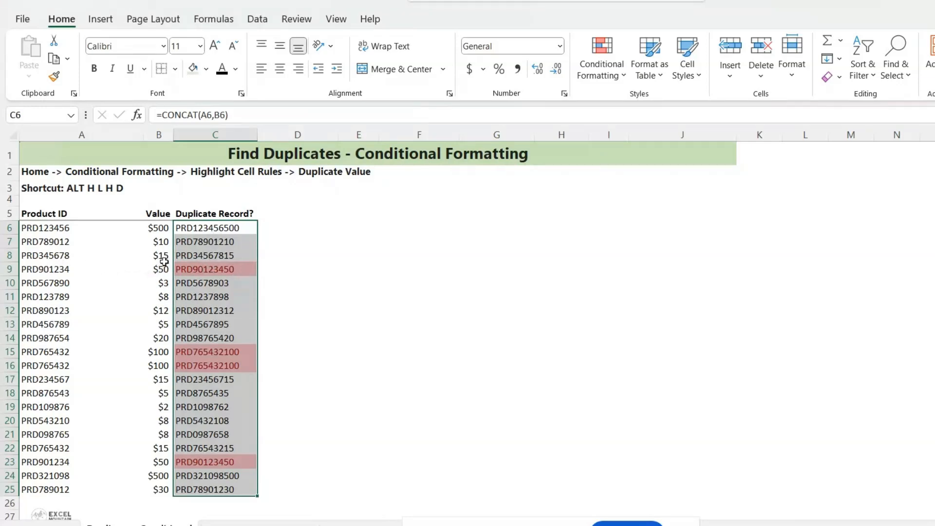
# Step: Select the highlighted duplicate rows 9, 23, 15 and 16 to compare their records
pyautogui.moveTo(51, 267); pyautogui.dragTo(192, 269)
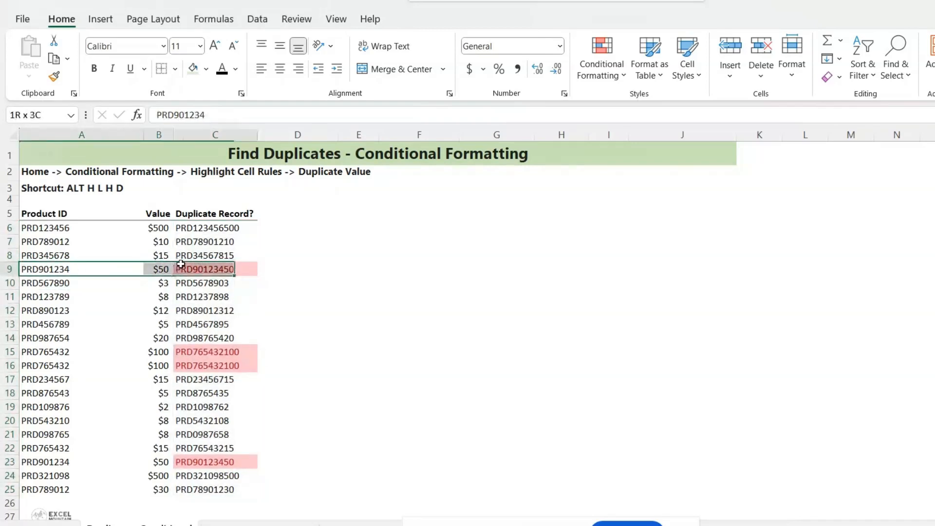
pyautogui.moveTo(53, 464); pyautogui.dragTo(195, 465)
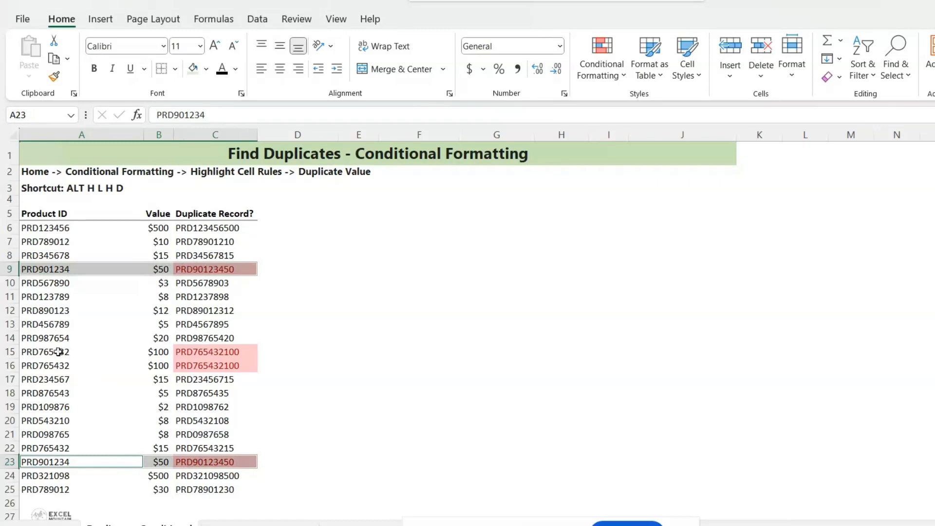
pyautogui.moveTo(59, 352); pyautogui.dragTo(203, 368)
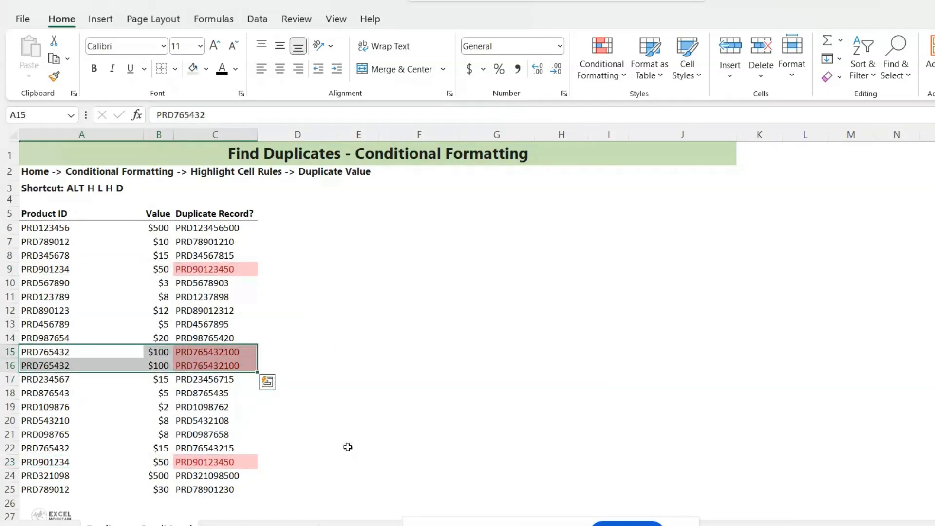
# Step: On the COUNTIFS sheet, enter =COUNTIFS($A$6:$A$25,A6) in C6 and fill it down to C25
pyautogui.click(259, 524)
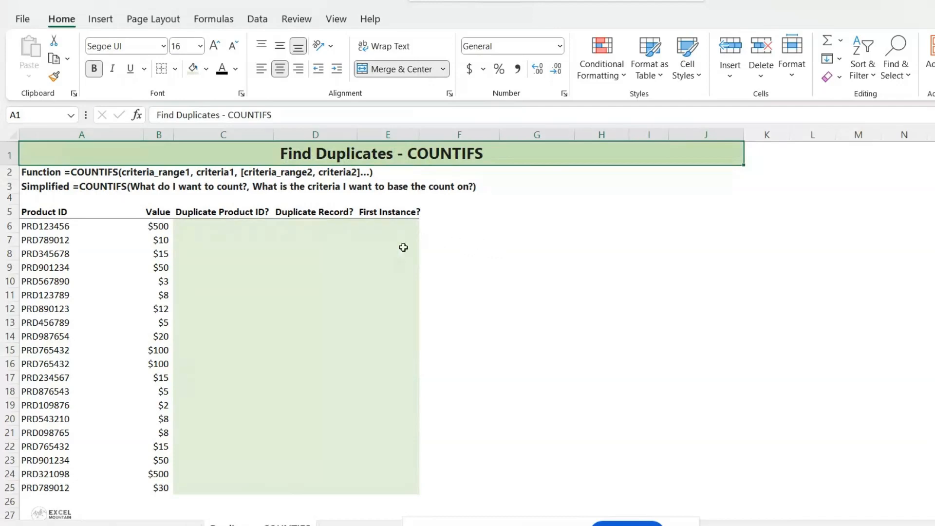
pyautogui.click(232, 230)
pyautogui.write('=cou')
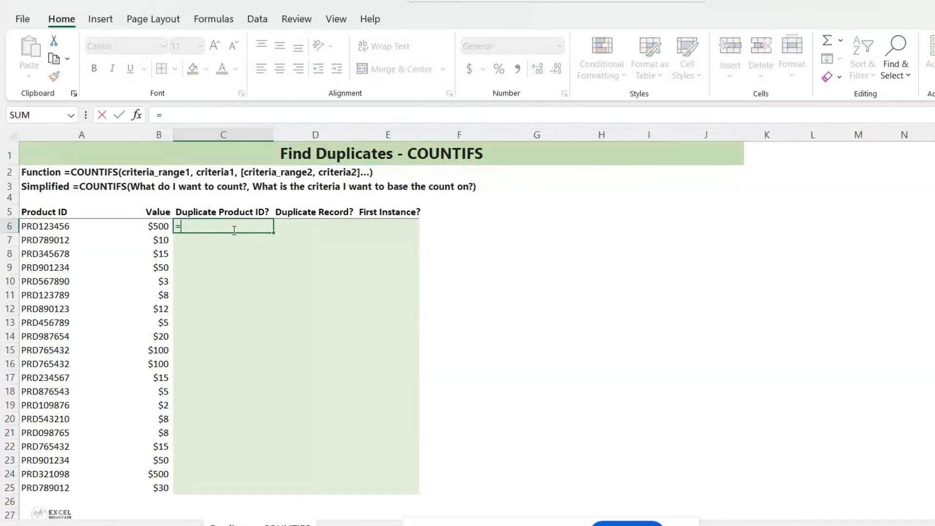
pyautogui.press('Down')
pyautogui.press('Down')
pyautogui.press('Down')
pyautogui.press('Down')
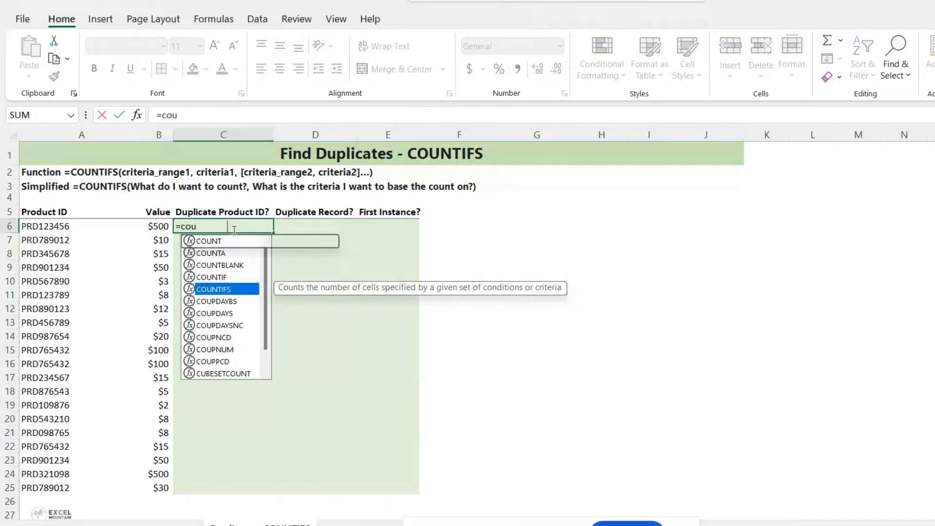
pyautogui.press('Tab')
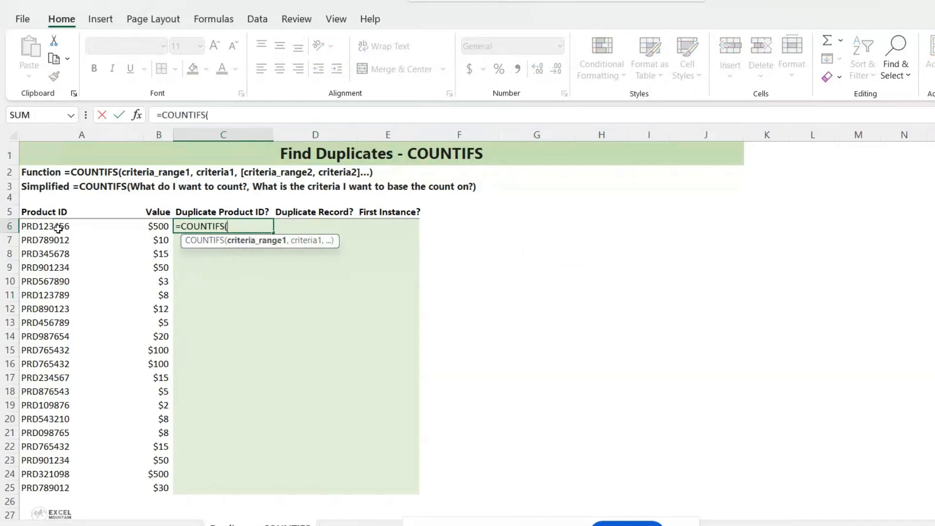
pyautogui.moveTo(56, 228); pyautogui.dragTo(49, 490)
pyautogui.press('F4')
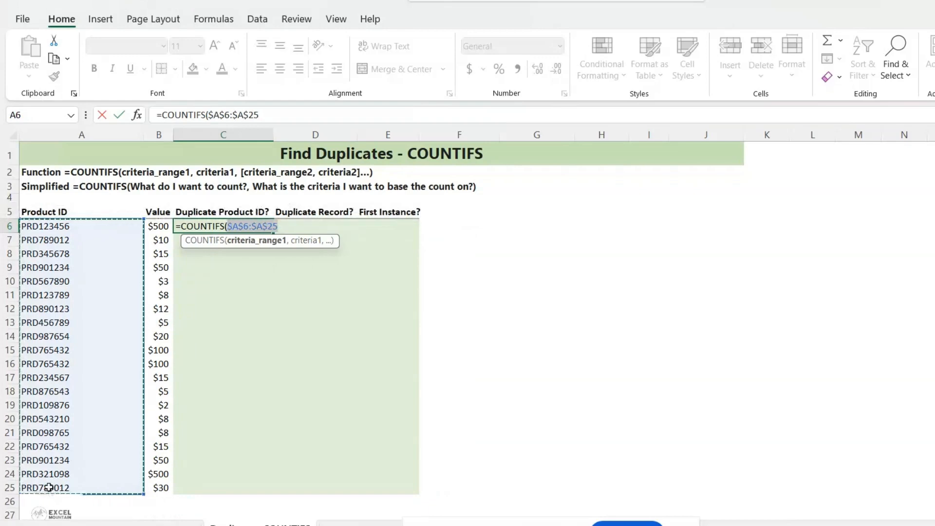
pyautogui.write(',')
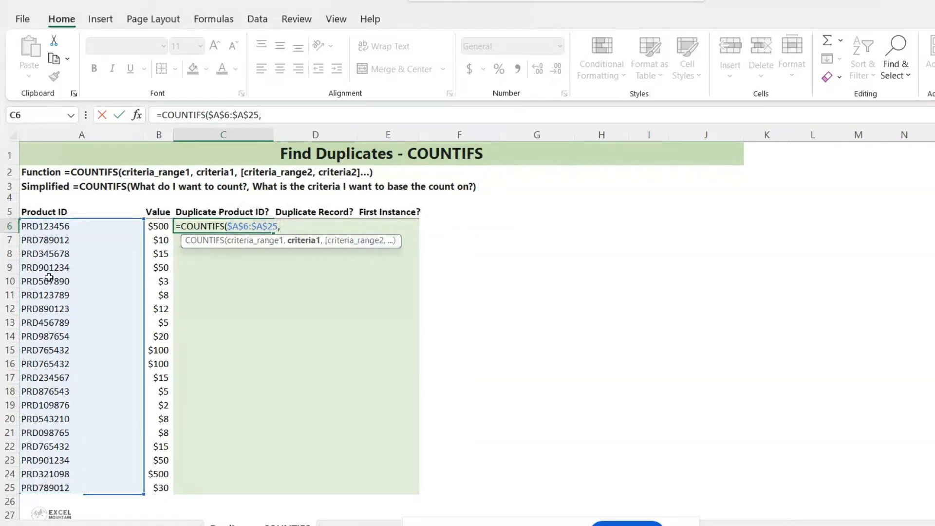
pyautogui.click(47, 226)
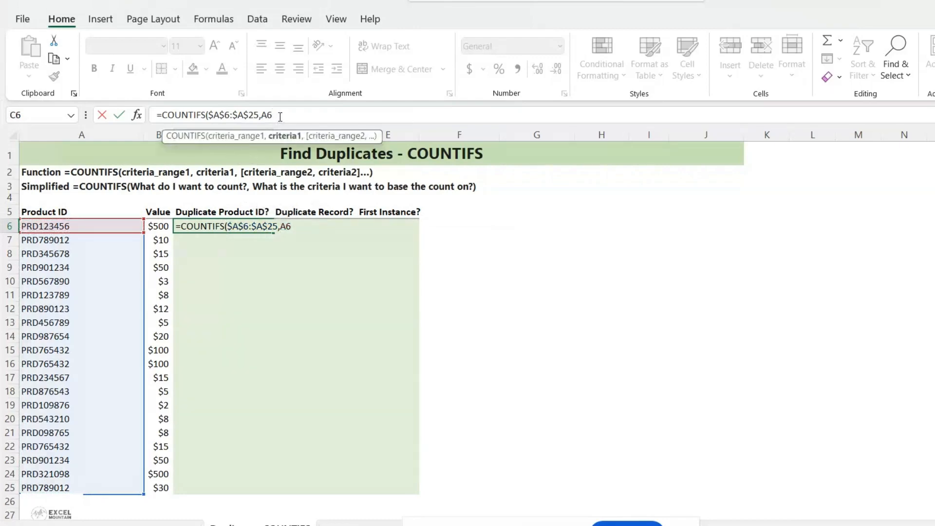
pyautogui.press('Return')
pyautogui.click(266, 227)
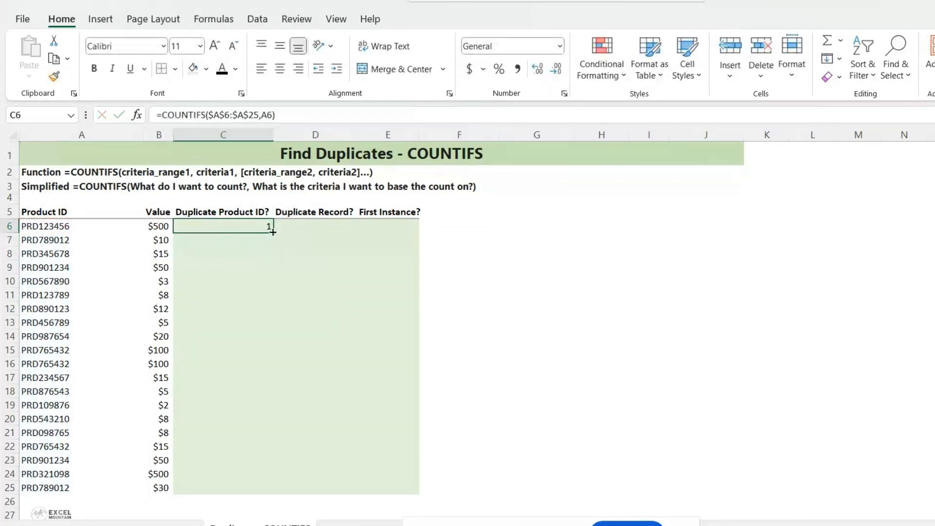
pyautogui.moveTo(272, 232); pyautogui.dragTo(253, 493)
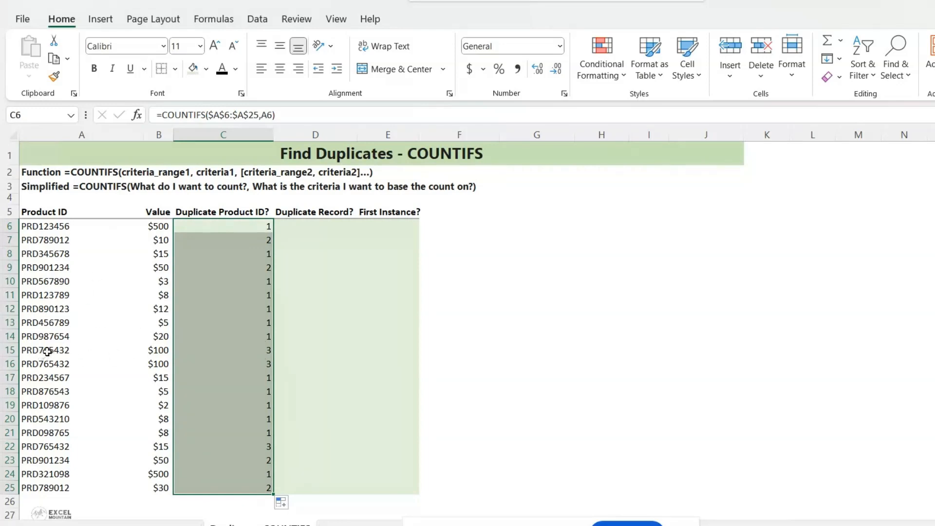
# Step: Select the repeated Product IDs in rows 15, 16 and 22 and their counts to compare them
pyautogui.moveTo(47, 351); pyautogui.dragTo(50, 364)
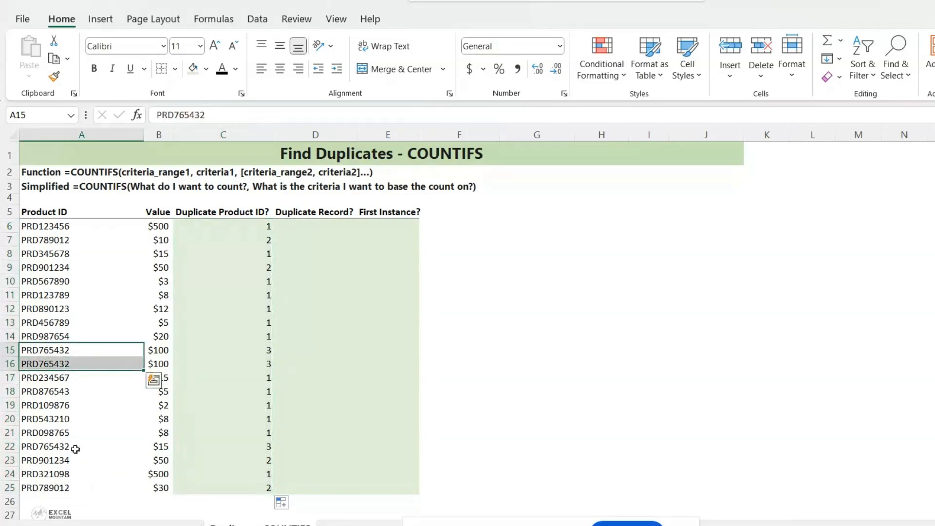
pyautogui.keyDown('ctrl'); pyautogui.click(58, 447); pyautogui.keyUp('ctrl')
pyautogui.keyDown('ctrl'); pyautogui.click(257, 351); pyautogui.keyUp('ctrl')
pyautogui.moveTo(257, 351); pyautogui.dragTo(259, 364)
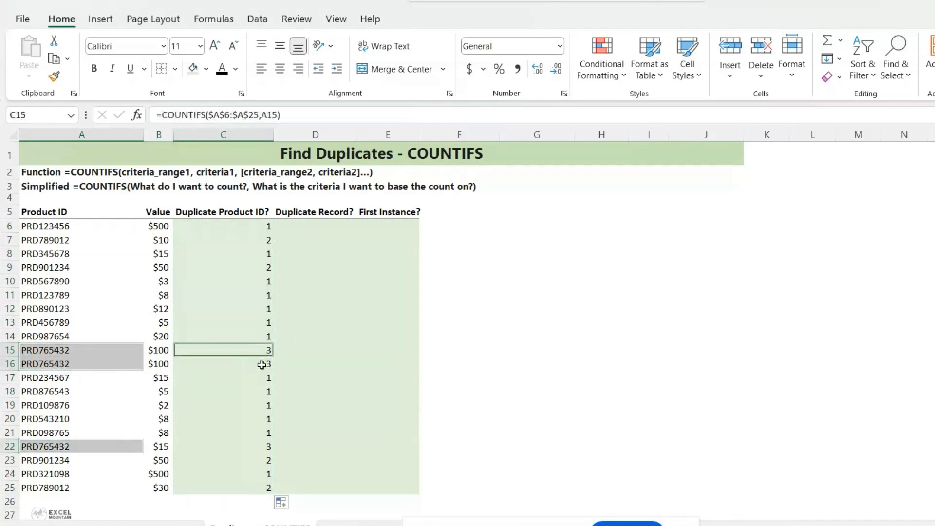
# Step: In D6, enter =COUNTIFS($A$6:$A$25,A6,$B$6:$B$25,B6) to flag duplicate records and fill it down to D25
pyautogui.keyDown('ctrl'); pyautogui.click(259, 447); pyautogui.keyUp('ctrl')
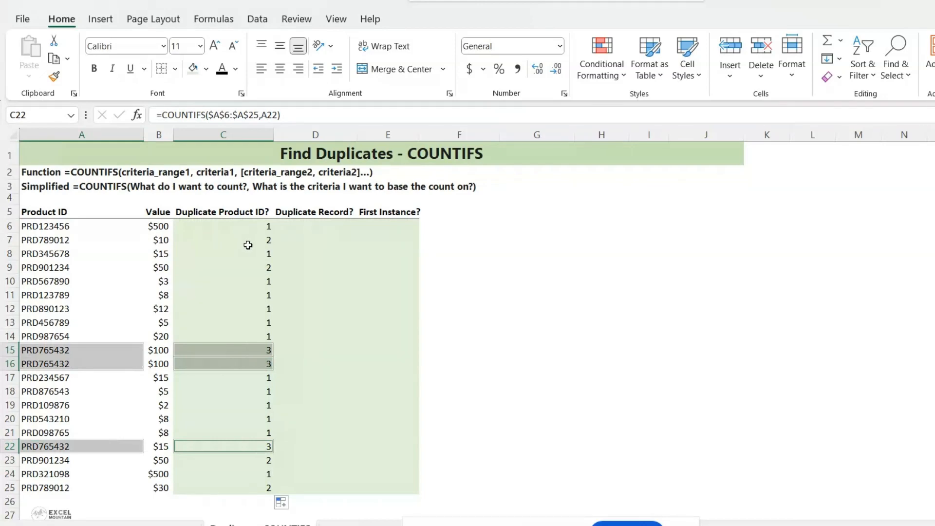
pyautogui.click(305, 228)
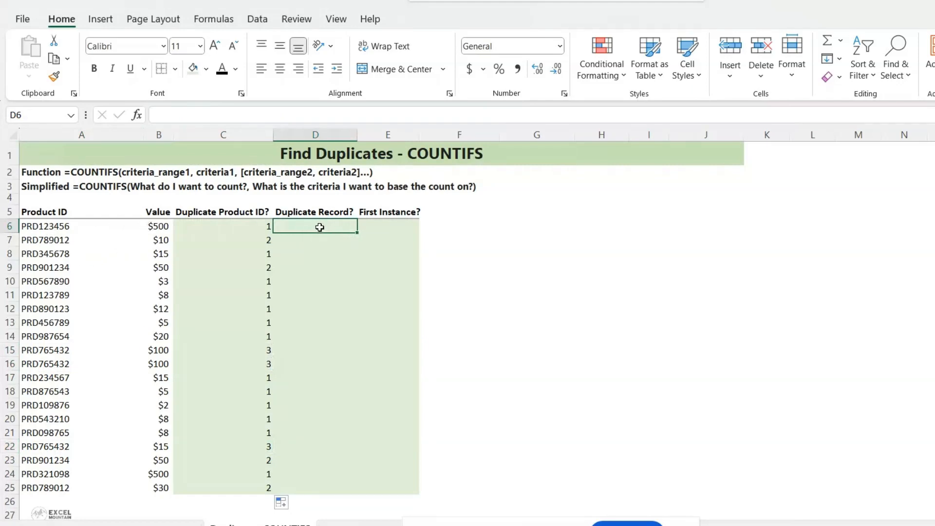
pyautogui.write('=c')
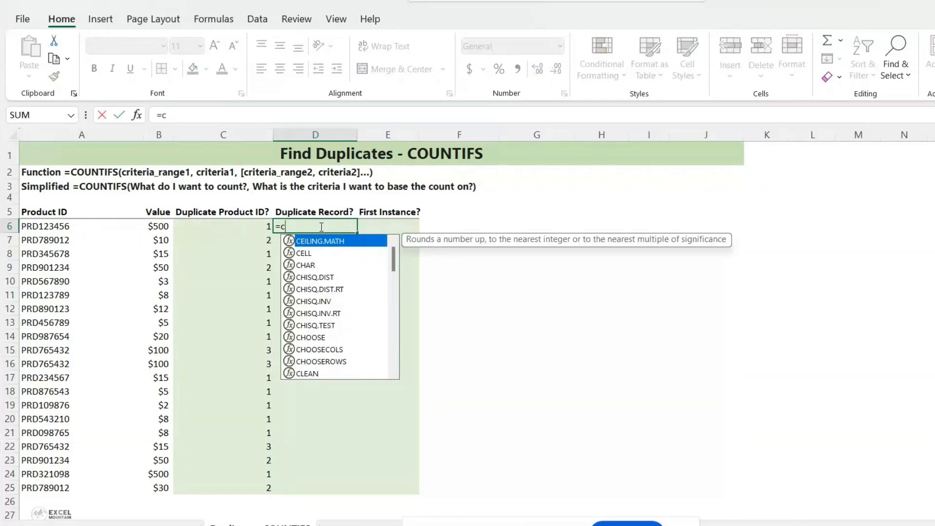
pyautogui.write('ou')
pyautogui.press('Down')
pyautogui.press('Down')
pyautogui.press('Down')
pyautogui.press('Down')
pyautogui.press('Tab')
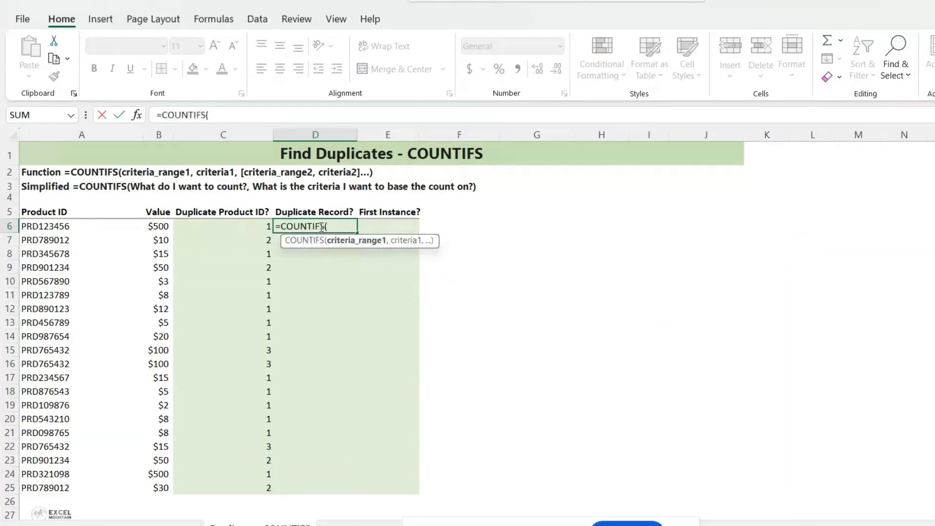
pyautogui.moveTo(53, 226); pyautogui.dragTo(83, 489)
pyautogui.press('F4')
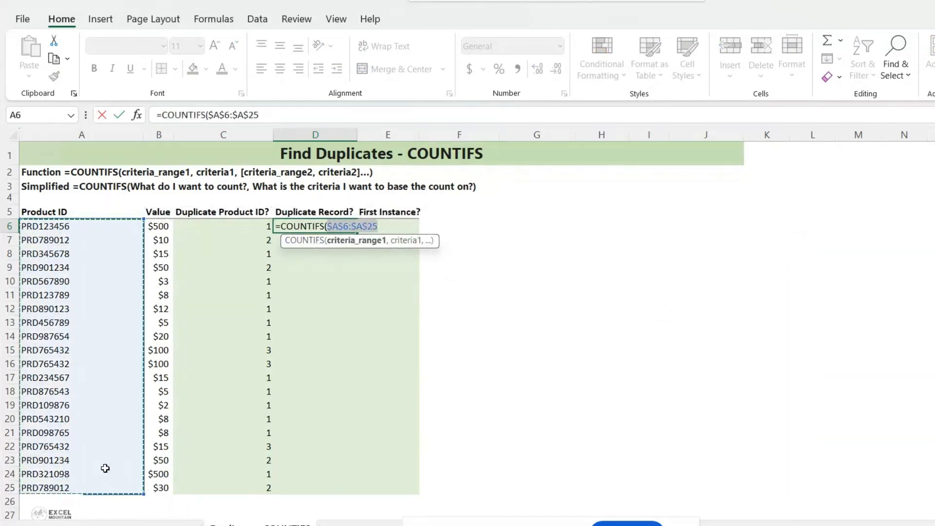
pyautogui.write(',')
pyautogui.click(43, 228)
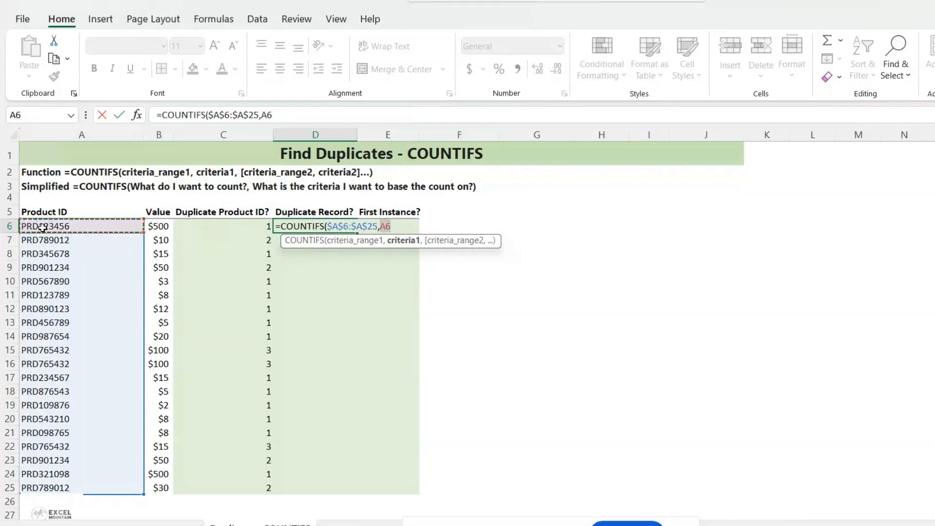
pyautogui.write(',')
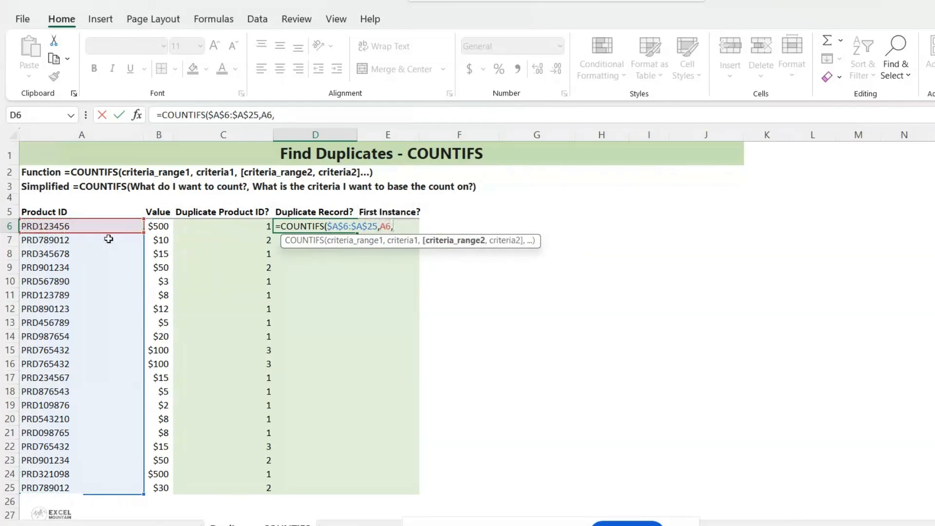
pyautogui.moveTo(160, 225); pyautogui.dragTo(169, 487)
pyautogui.press('F4')
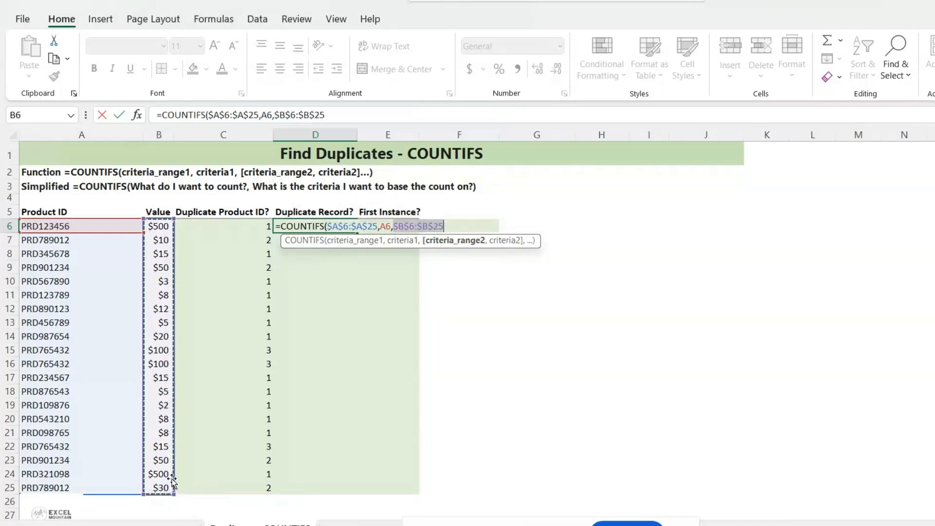
pyautogui.write(',')
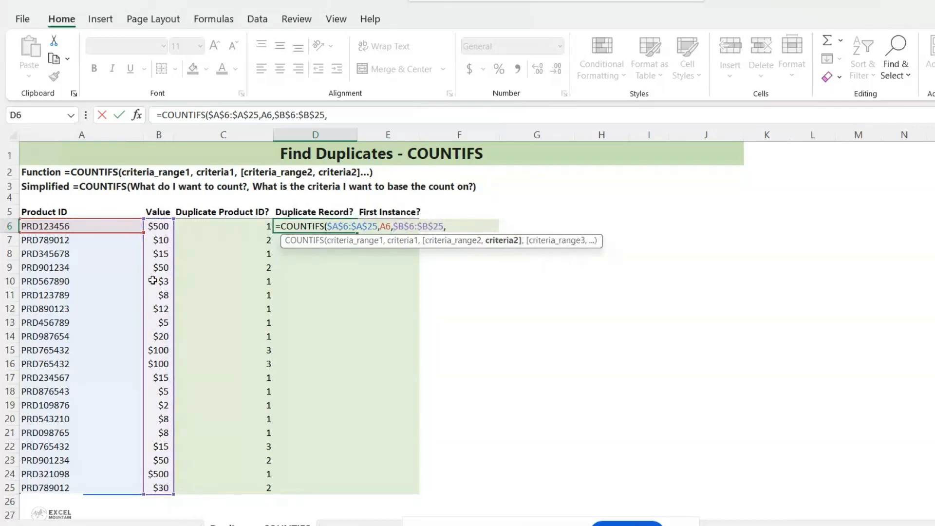
pyautogui.click(158, 227)
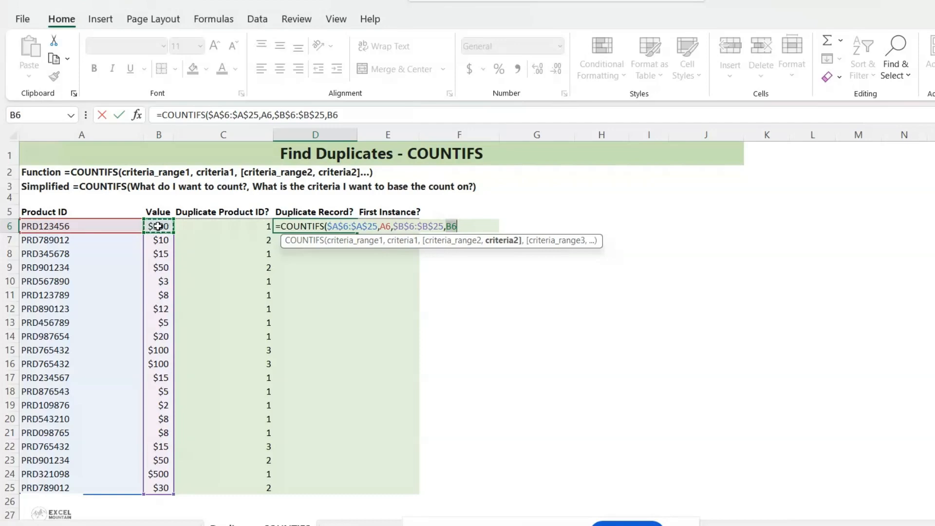
pyautogui.press('Return')
pyautogui.click(325, 226)
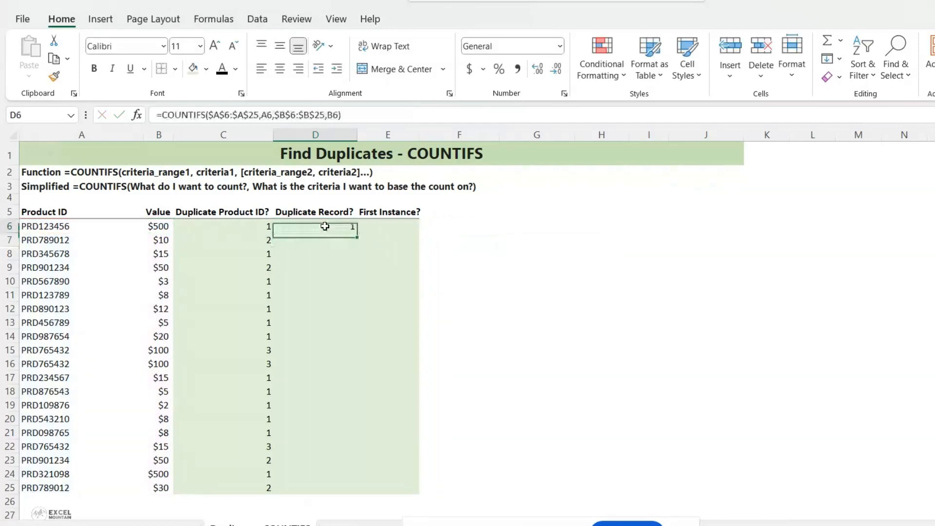
pyautogui.moveTo(355, 234); pyautogui.dragTo(334, 493)
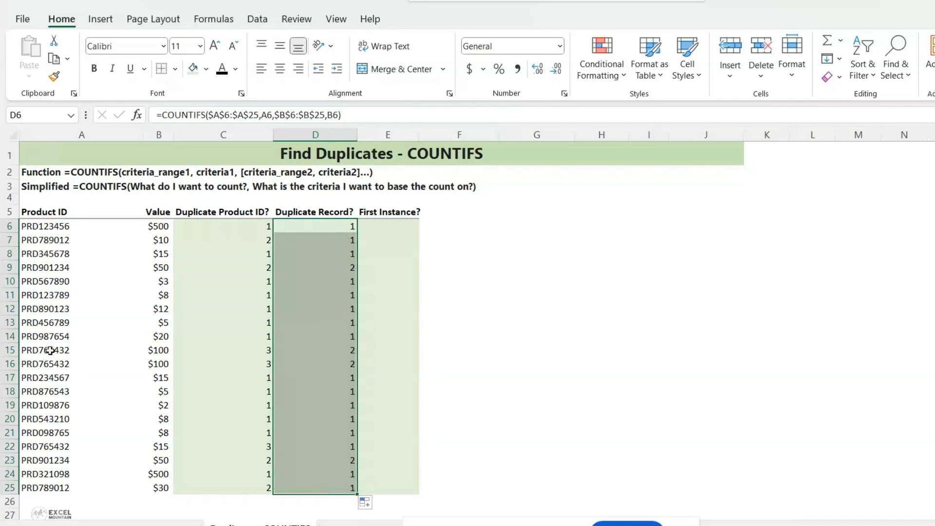
# Step: Select the duplicate records in rows 15, 16, 9 and 23 with their counts to compare them
pyautogui.moveTo(50, 350); pyautogui.dragTo(148, 362)
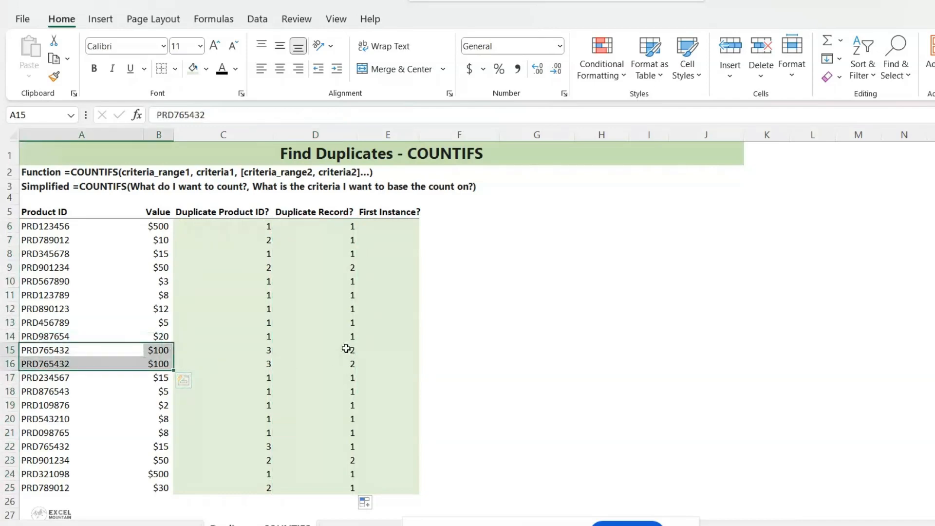
pyautogui.moveTo(346, 349); pyautogui.dragTo(346, 362)
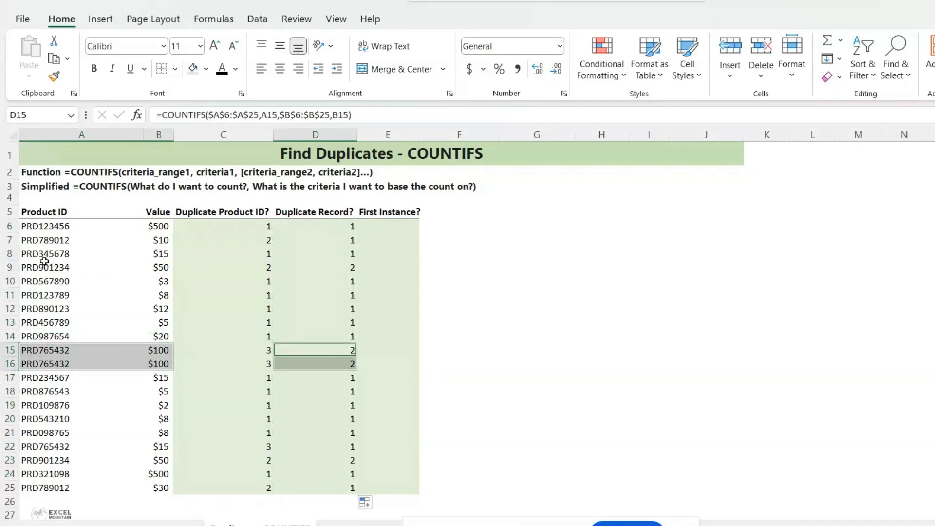
pyautogui.click(94, 274)
pyautogui.moveTo(94, 274); pyautogui.dragTo(155, 267)
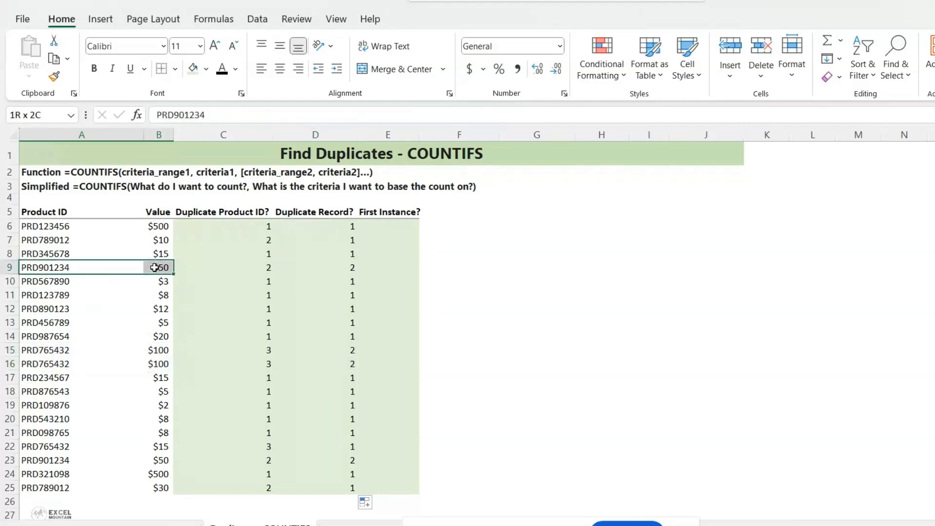
pyautogui.keyDown('ctrl'); pyautogui.click(326, 267); pyautogui.keyUp('ctrl')
pyautogui.keyDown('ctrl'); pyautogui.click(48, 474); pyautogui.keyUp('ctrl')
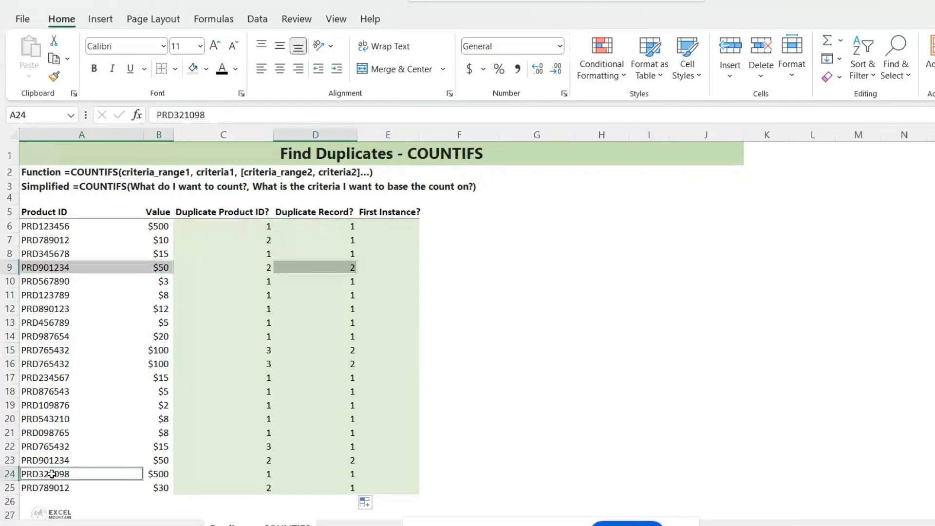
pyautogui.click(51, 460)
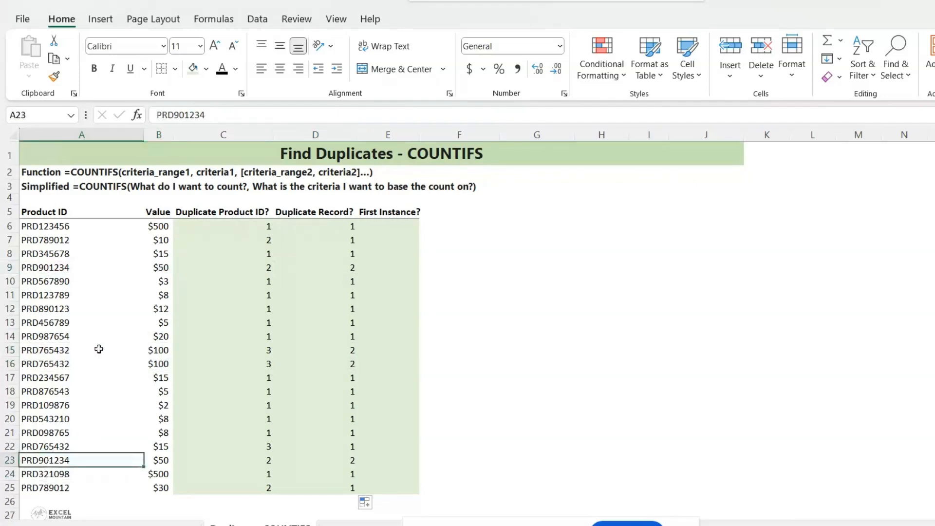
pyautogui.keyDown('ctrl'); pyautogui.click(161, 460); pyautogui.keyUp('ctrl')
pyautogui.keyDown('ctrl'); pyautogui.click(266, 461); pyautogui.keyUp('ctrl')
pyautogui.moveTo(278, 461); pyautogui.dragTo(329, 462)
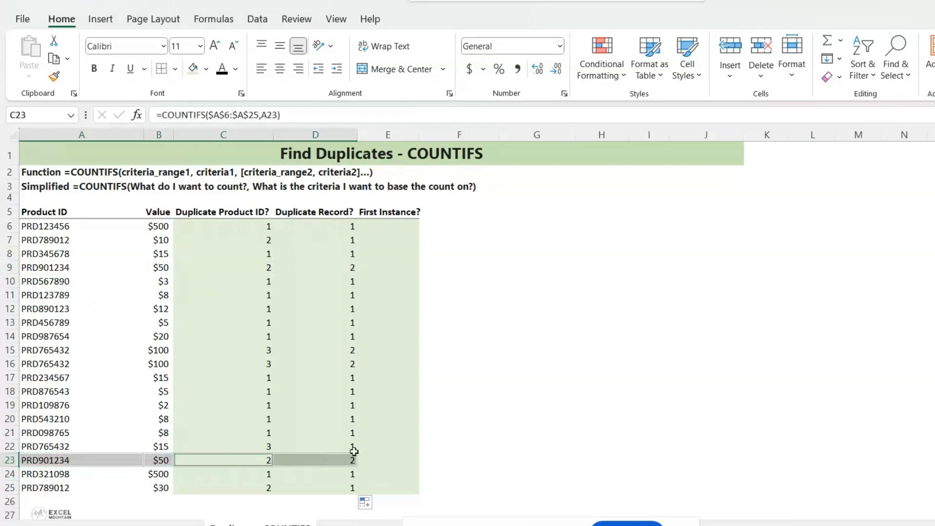
# Step: In E6, write a COUNTIFS formula with range A6:A6 and criteria A6
pyautogui.click(396, 226)
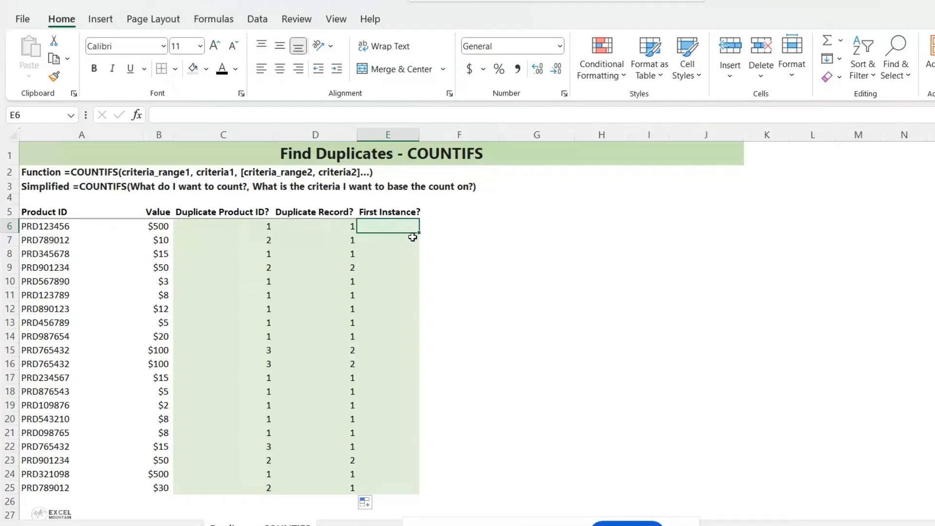
pyautogui.write('=coun')
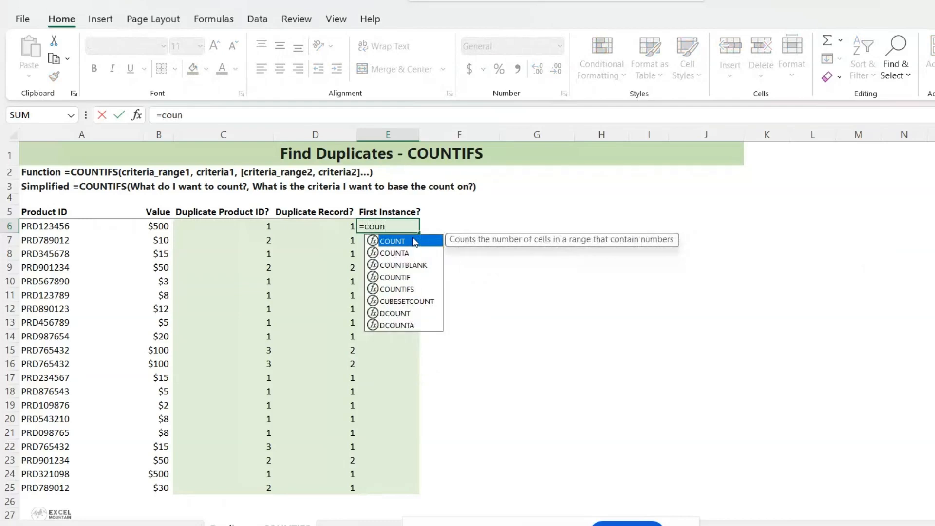
pyautogui.press('Down')
pyautogui.press('Down')
pyautogui.press('Down')
pyautogui.press('Down')
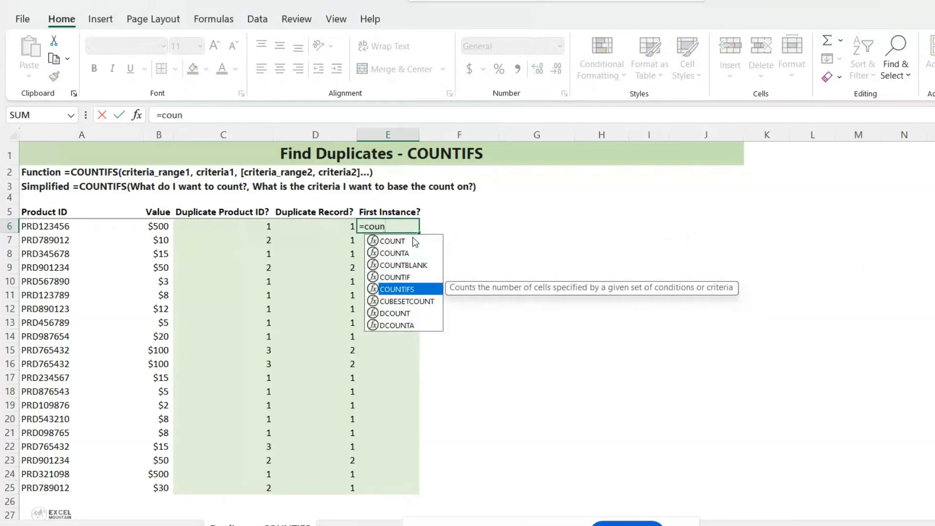
pyautogui.press('Tab')
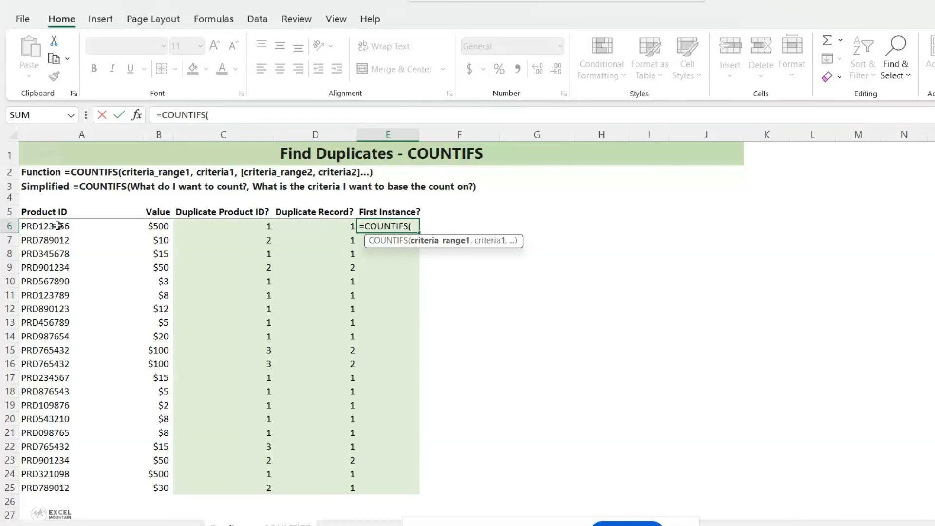
pyautogui.click(58, 226)
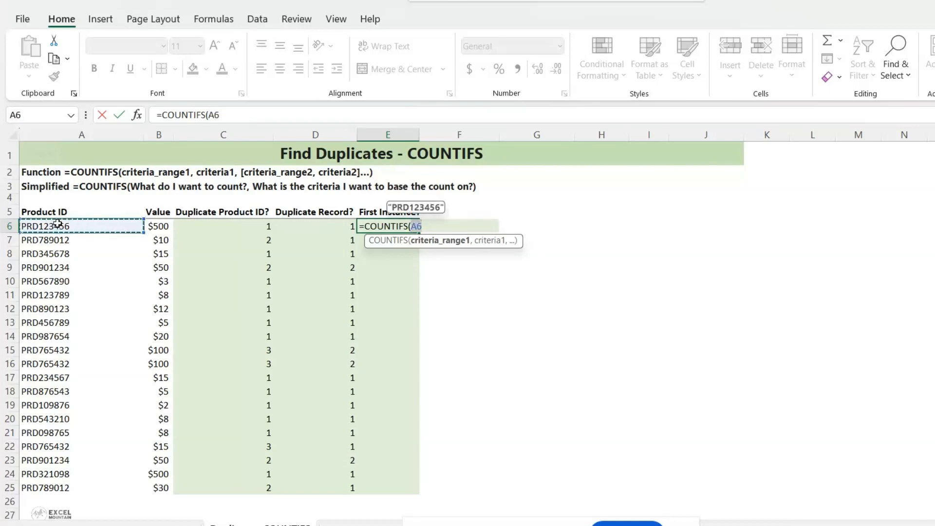
pyautogui.click(243, 115)
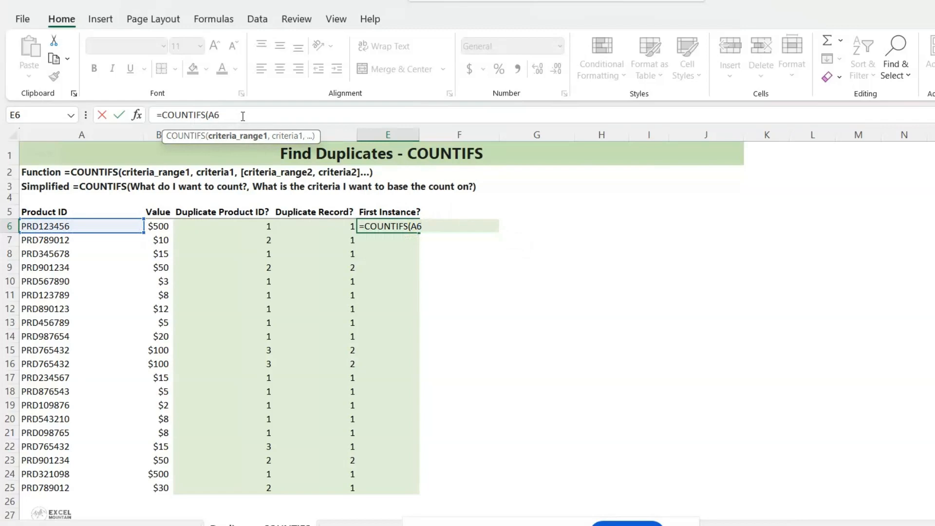
pyautogui.write(':A6,')
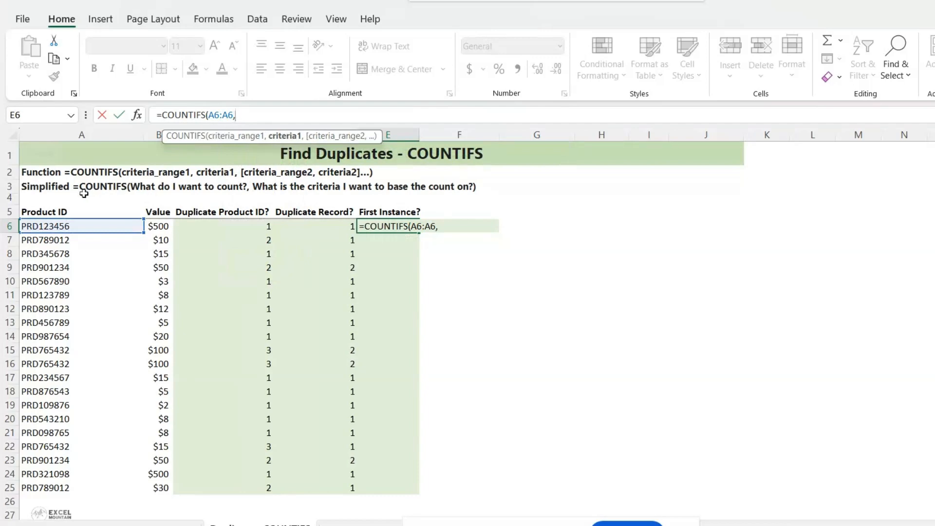
pyautogui.click(60, 226)
pyautogui.press('Right')
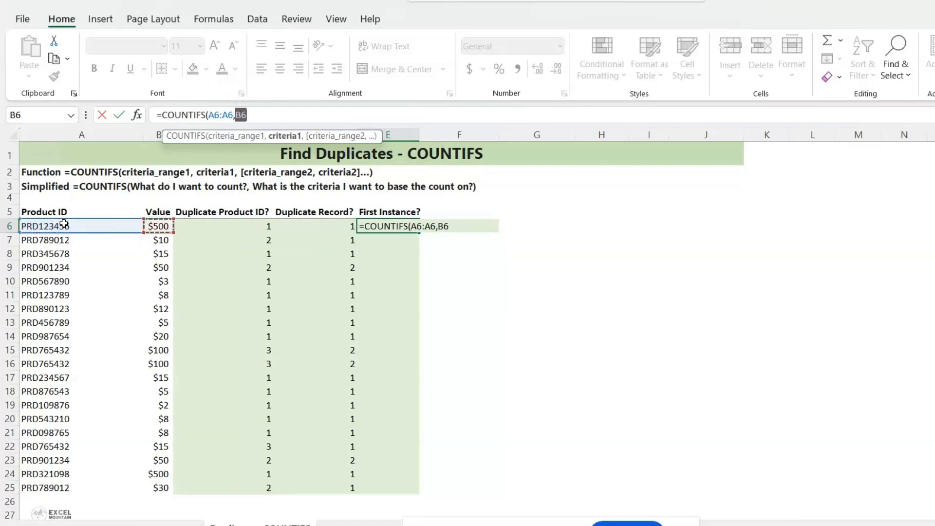
pyautogui.press('Left')
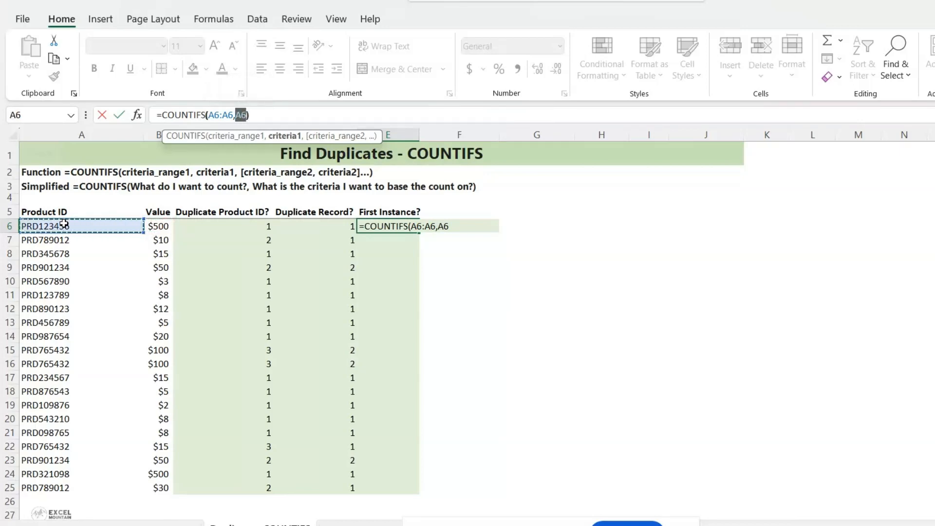
pyautogui.write(')')
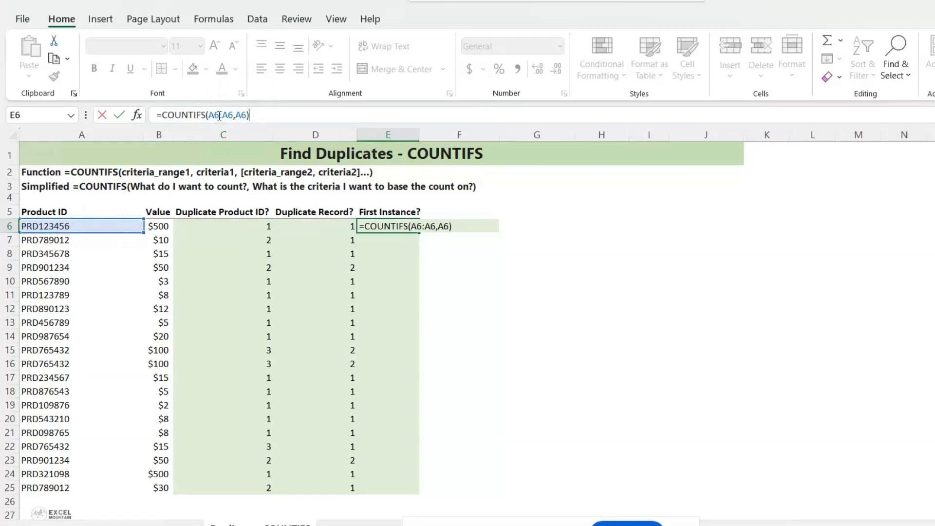
# Step: Anchor the range start as $A$6 and confirm =COUNTIFS($A$6:A6,A6) in E6
pyautogui.moveTo(220, 116); pyautogui.dragTo(209, 115)
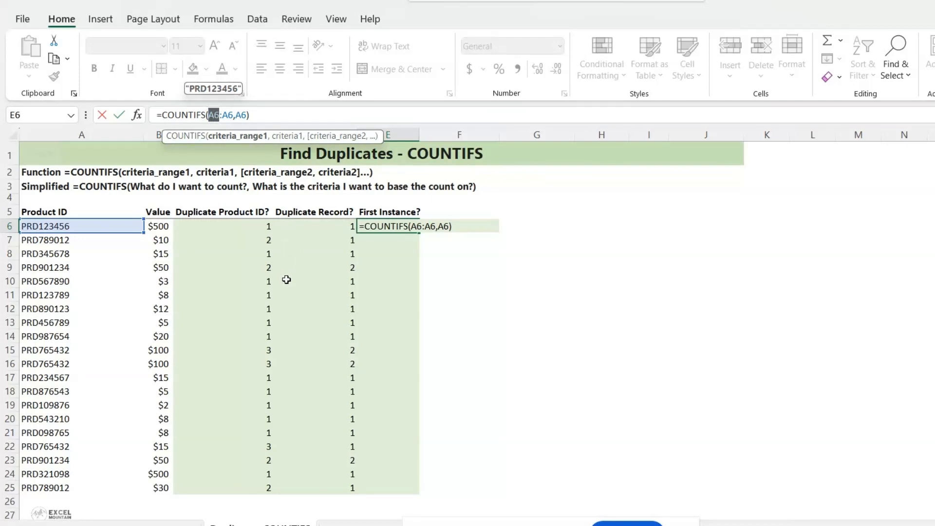
pyautogui.press('F4')
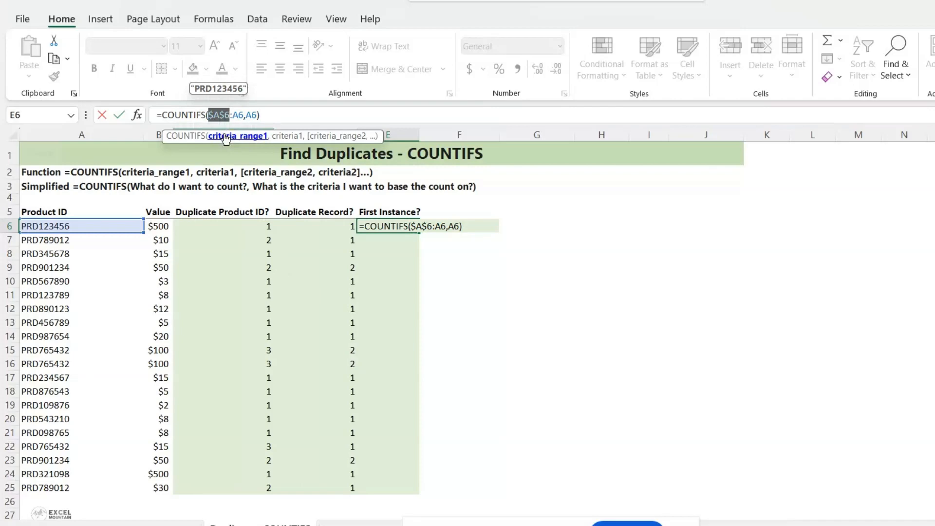
pyautogui.click(289, 118)
pyautogui.press('Return')
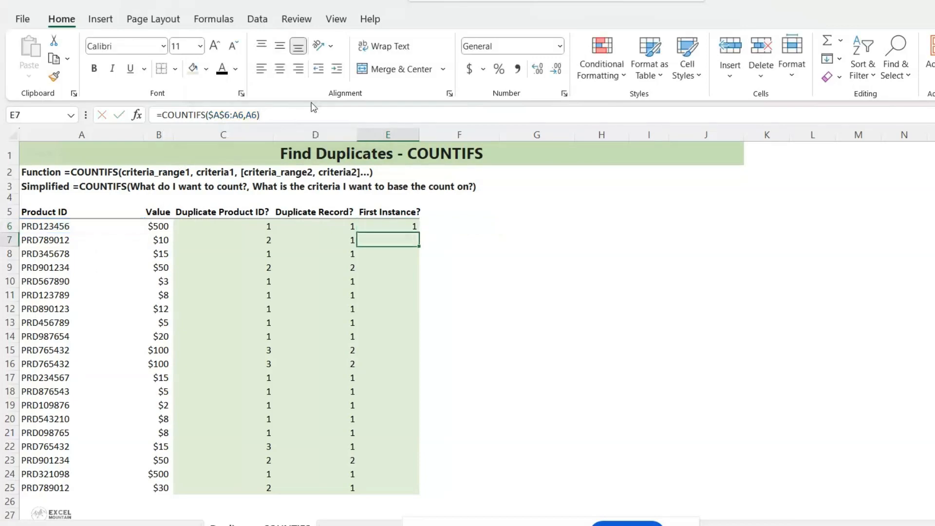
# Step: Review the E6 formula, then fill it down to E9
pyautogui.click(400, 225)
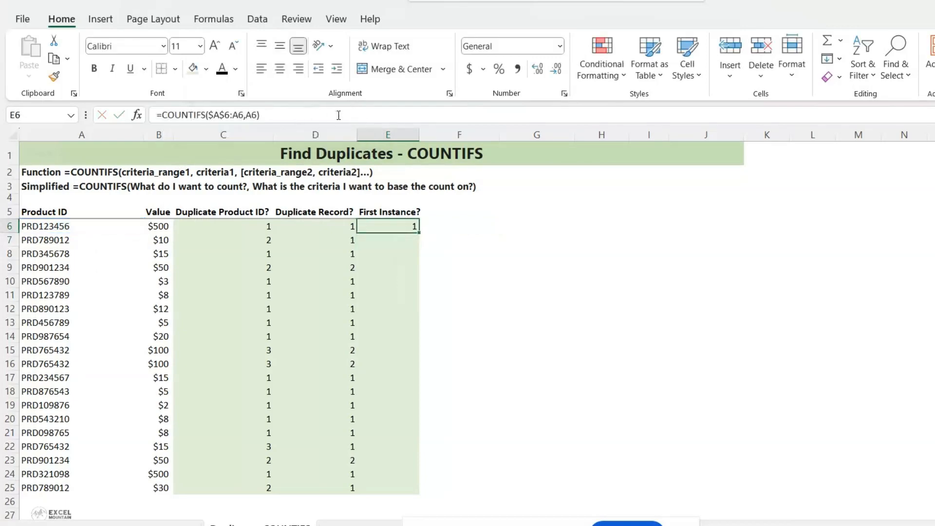
pyautogui.press('F2')
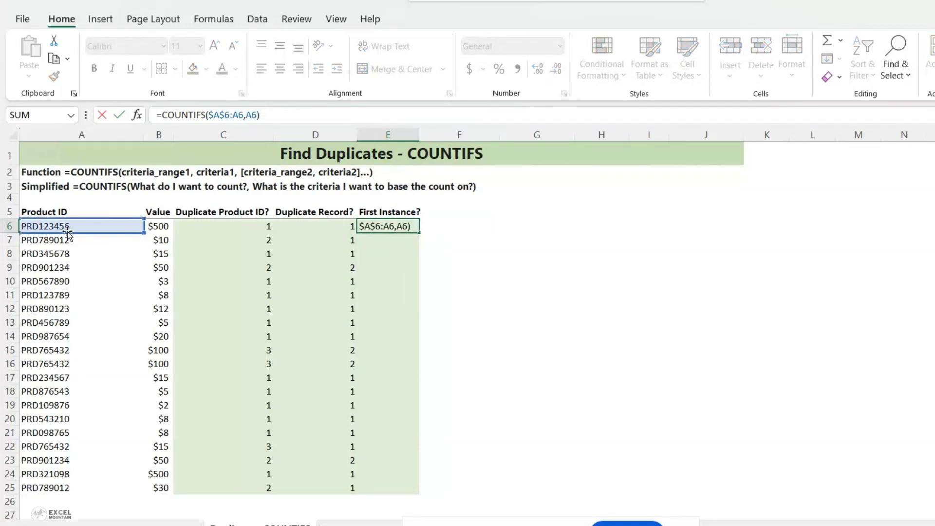
pyautogui.press('Escape')
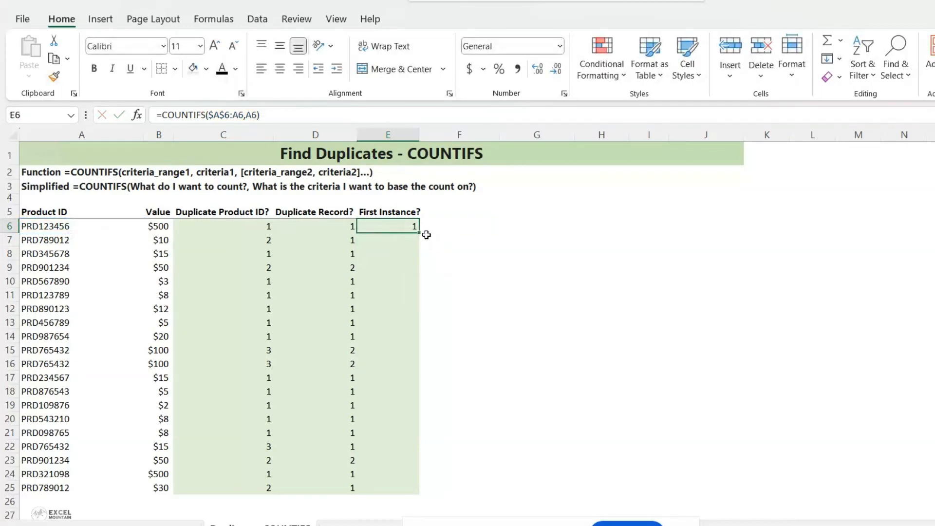
pyautogui.moveTo(421, 233); pyautogui.dragTo(417, 278)
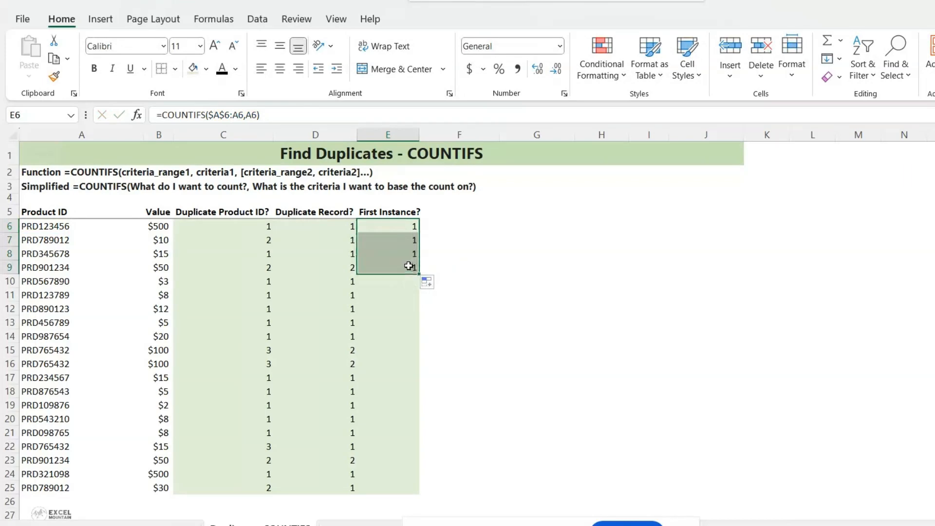
# Step: Re-enter the First Instance formula in E9 and fill it down to E25
pyautogui.click(413, 263)
pyautogui.click(297, 115)
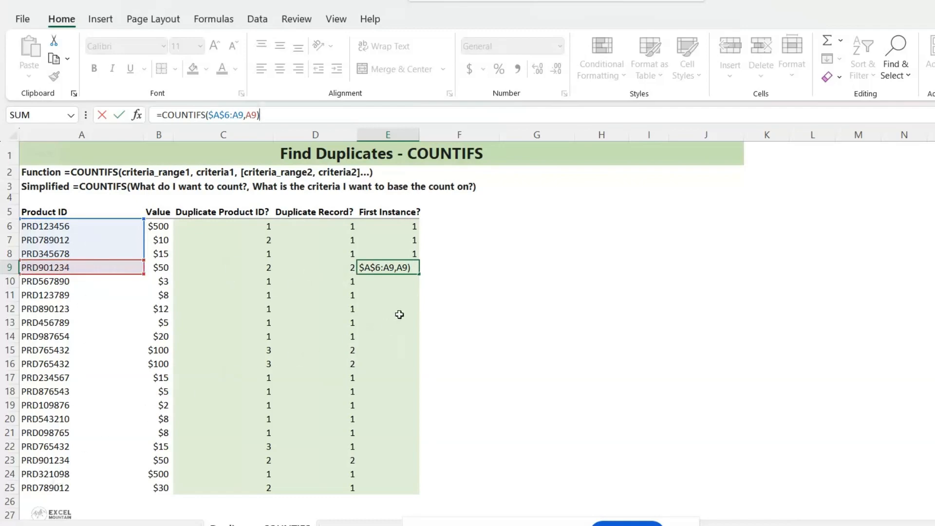
pyautogui.hotkey('ctrl', 'Return')
pyautogui.moveTo(419, 274)
pyautogui.mouseDown()
pyautogui.moveTo(397, 349)
pyautogui.moveTo(399, 496)
pyautogui.mouseUp()
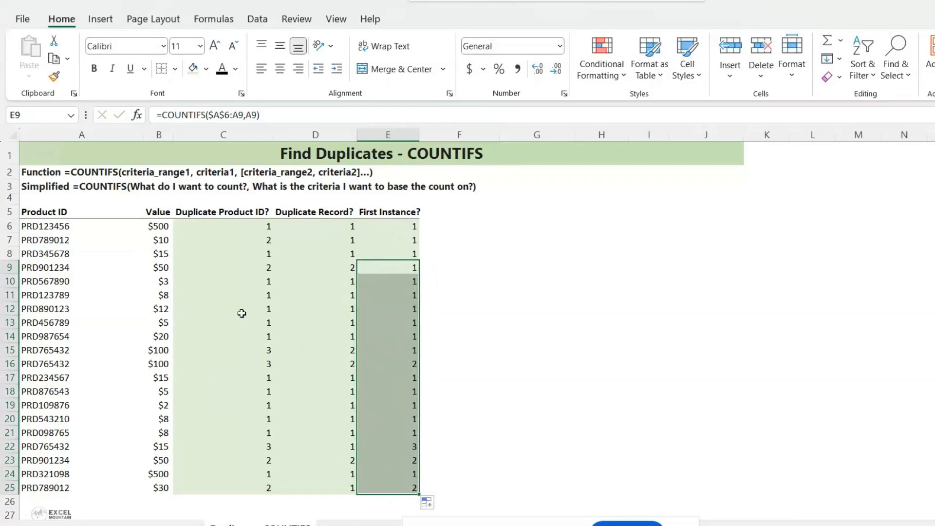
# Step: Compare the product IDs and First Instance counts of the repeated records in rows 15, 16 and 22
pyautogui.click(57, 350)
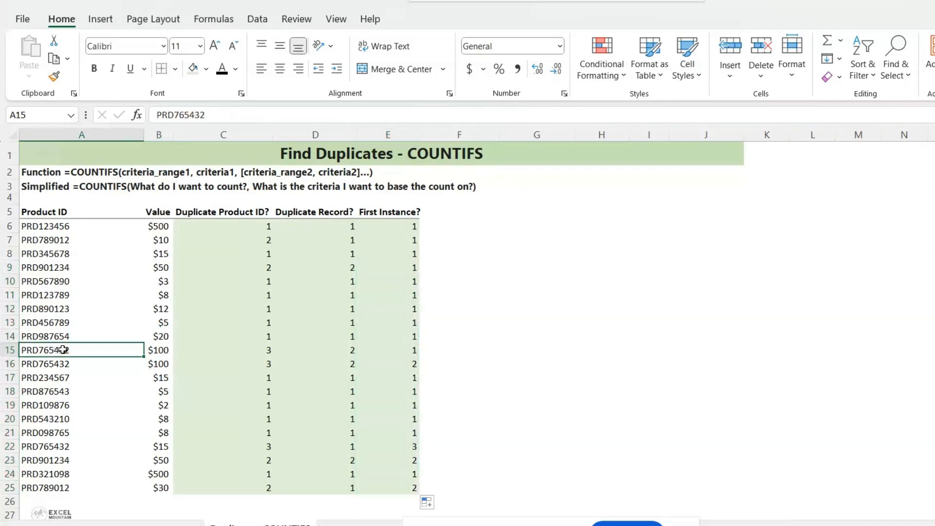
pyautogui.keyDown('ctrl'); pyautogui.click(405, 349); pyautogui.keyUp('ctrl')
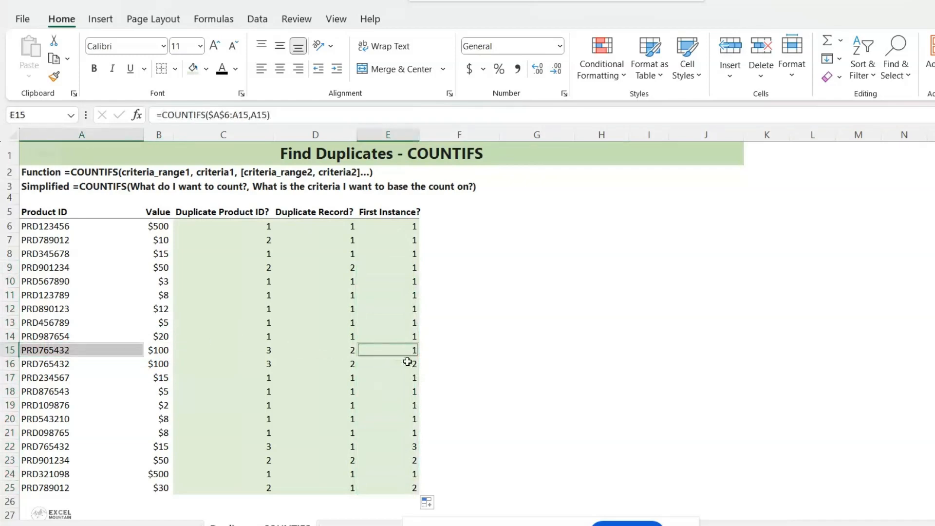
pyautogui.keyDown('ctrl'); pyautogui.click(62, 363); pyautogui.keyUp('ctrl')
pyautogui.keyDown('ctrl'); pyautogui.click(400, 364); pyautogui.keyUp('ctrl')
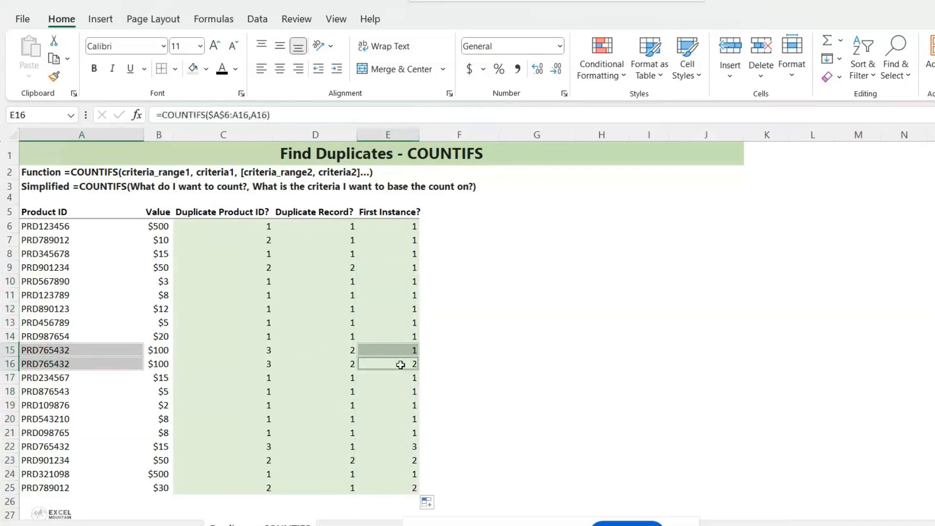
pyautogui.keyDown('ctrl'); pyautogui.click(65, 446); pyautogui.keyUp('ctrl')
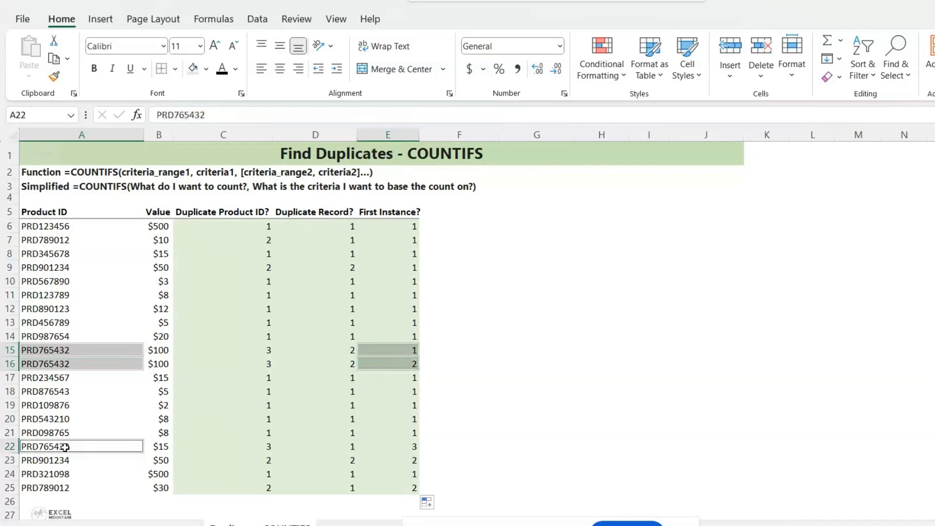
pyautogui.keyDown('ctrl'); pyautogui.click(411, 446); pyautogui.keyUp('ctrl')
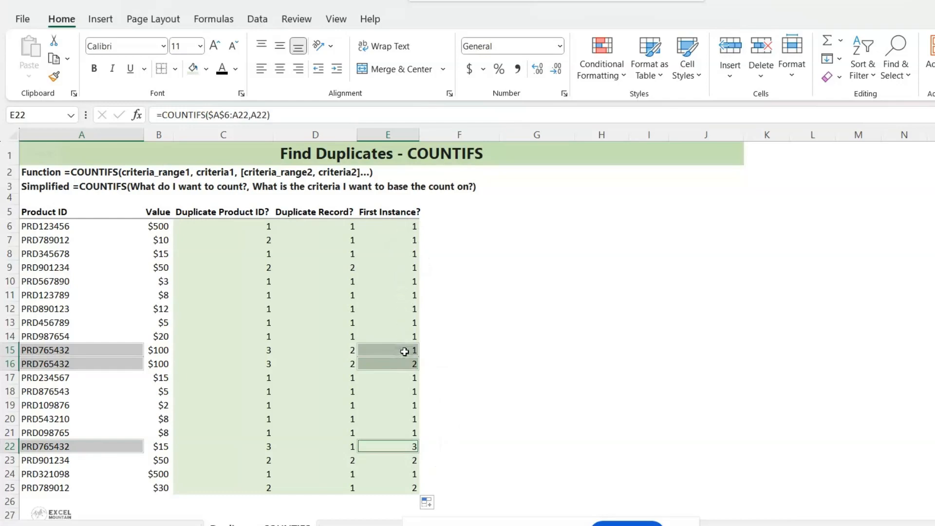
# Step: Wrap the E6 COUNTIFS formula in IF returning 0 when the count exceeds 1, otherwise 1, and fill it down to E25
pyautogui.click(408, 229)
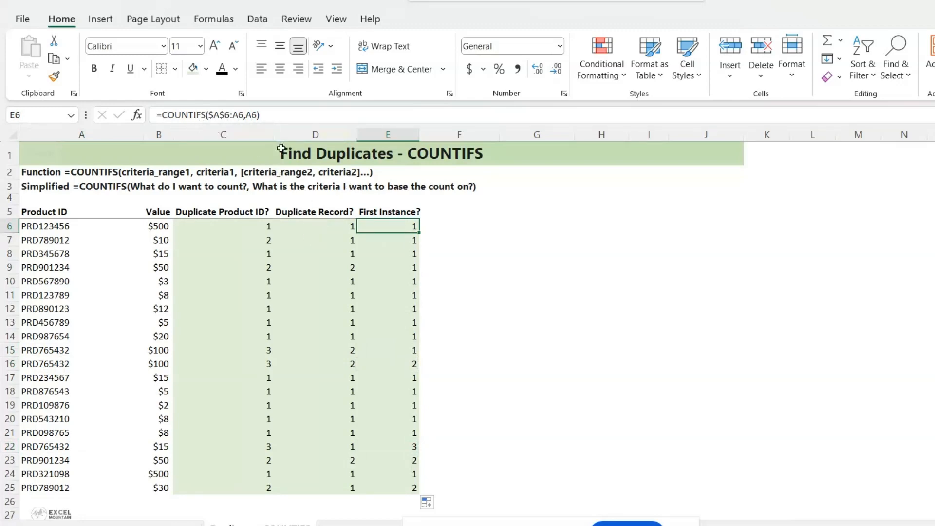
pyautogui.click(217, 115)
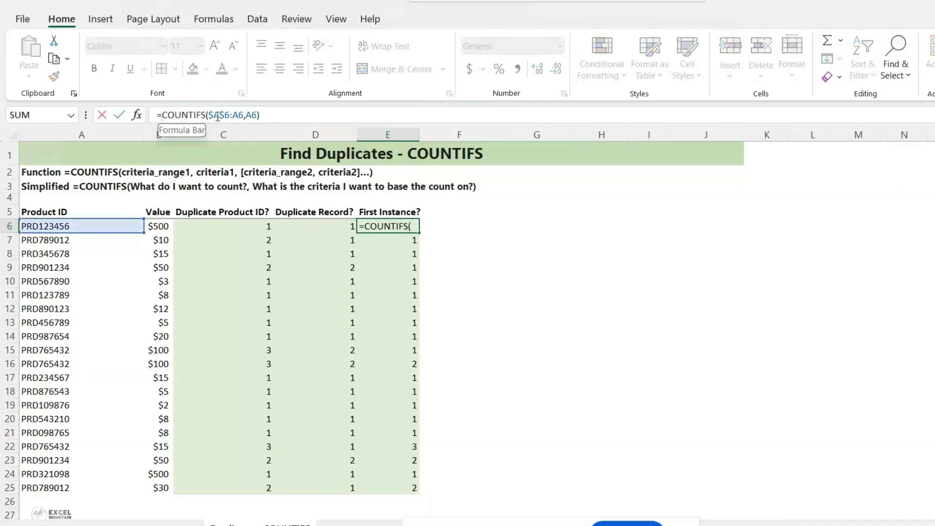
pyautogui.write('if')
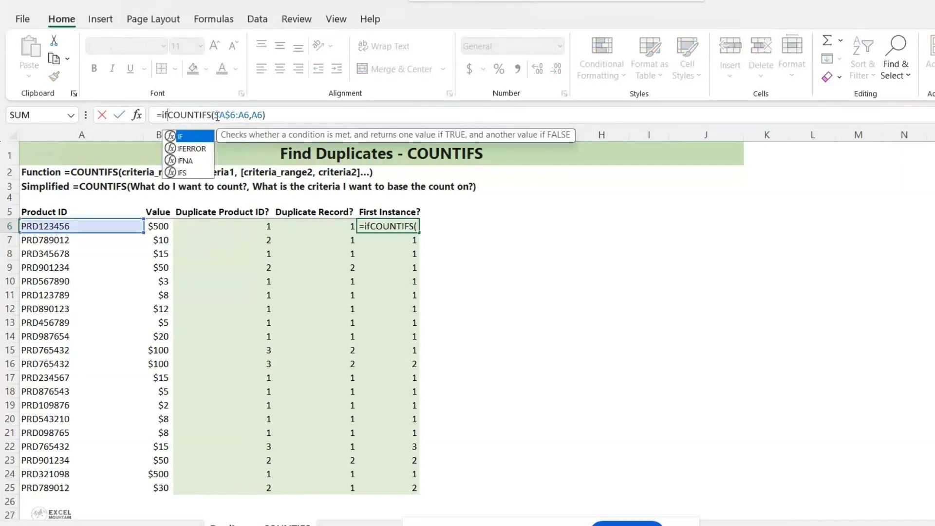
pyautogui.press('Tab')
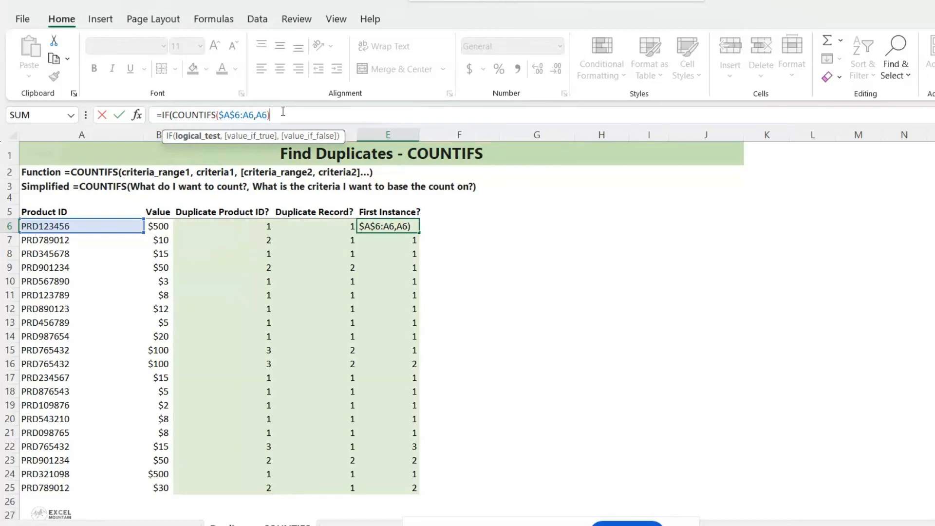
pyautogui.write('>1,')
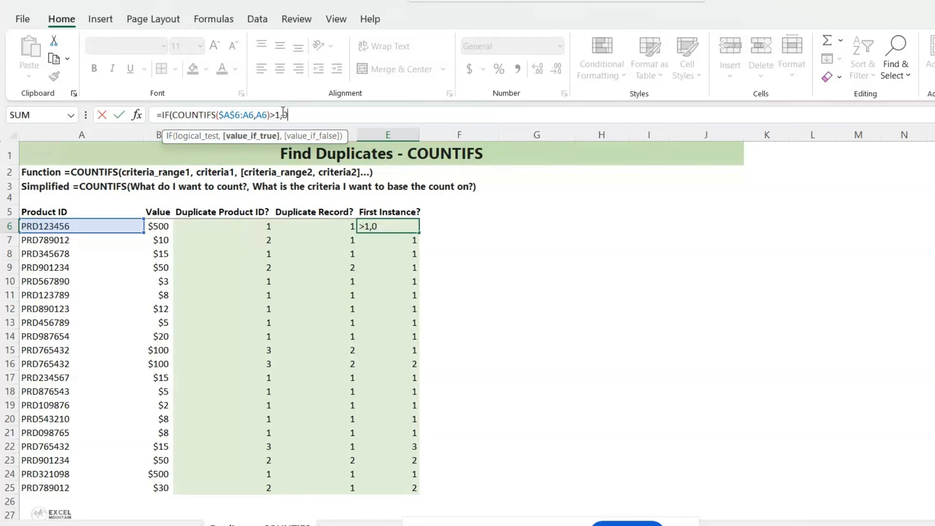
pyautogui.write('0,1')
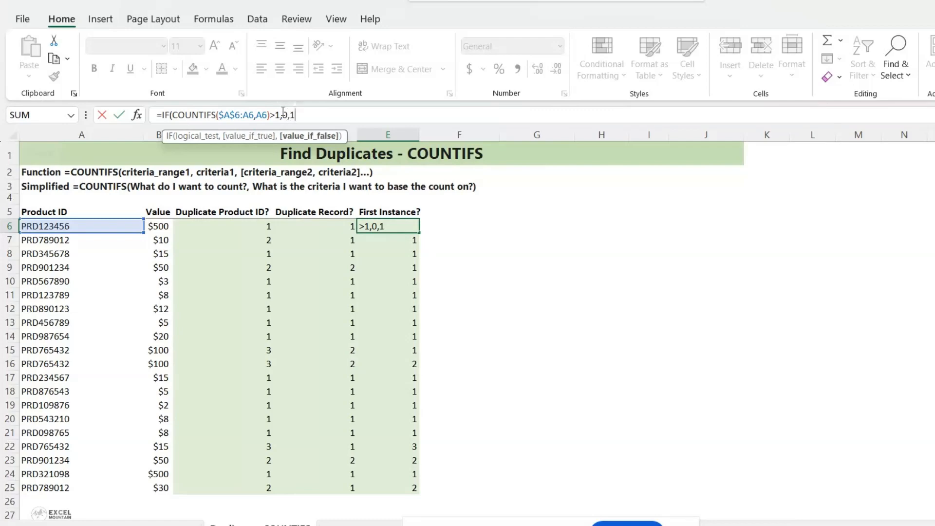
pyautogui.write(')')
pyautogui.press('Return')
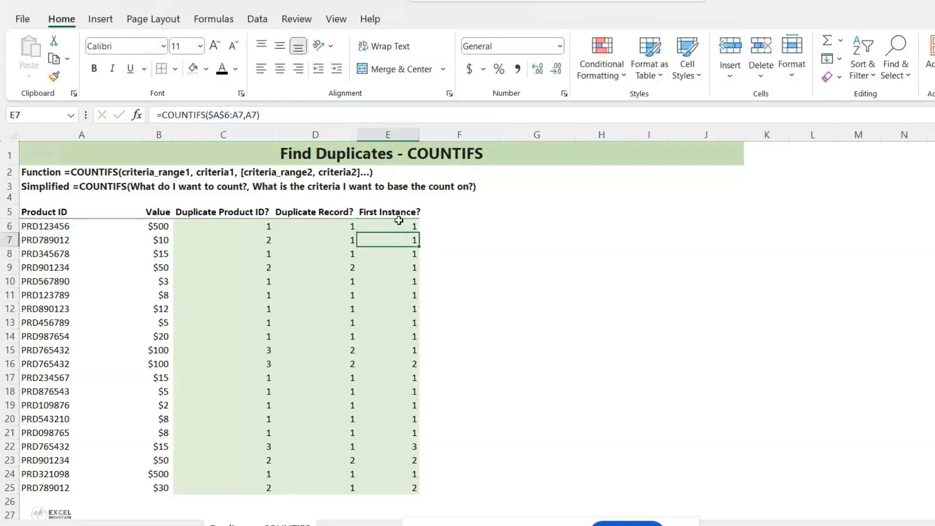
pyautogui.click(400, 226)
pyautogui.moveTo(421, 233); pyautogui.dragTo(421, 489)
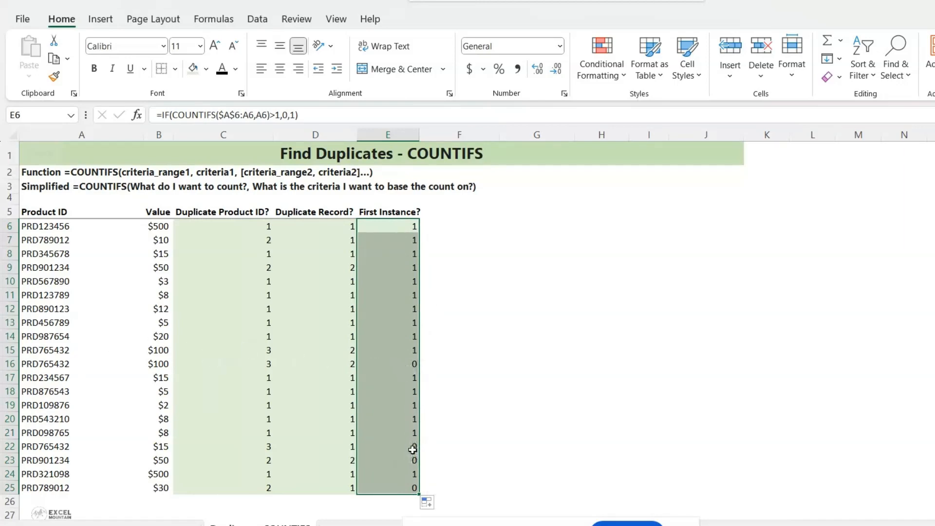
# Step: Change the IF result for counts above 1 to "Duplicate" in E6 and fill the formula down to E25
pyautogui.click(290, 118)
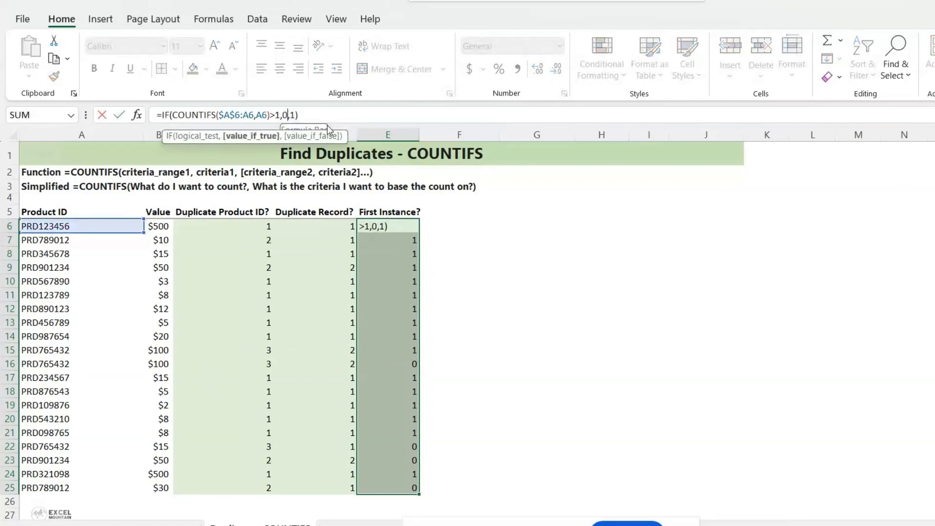
pyautogui.press('BackSpace')
pyautogui.write('"Duplic')
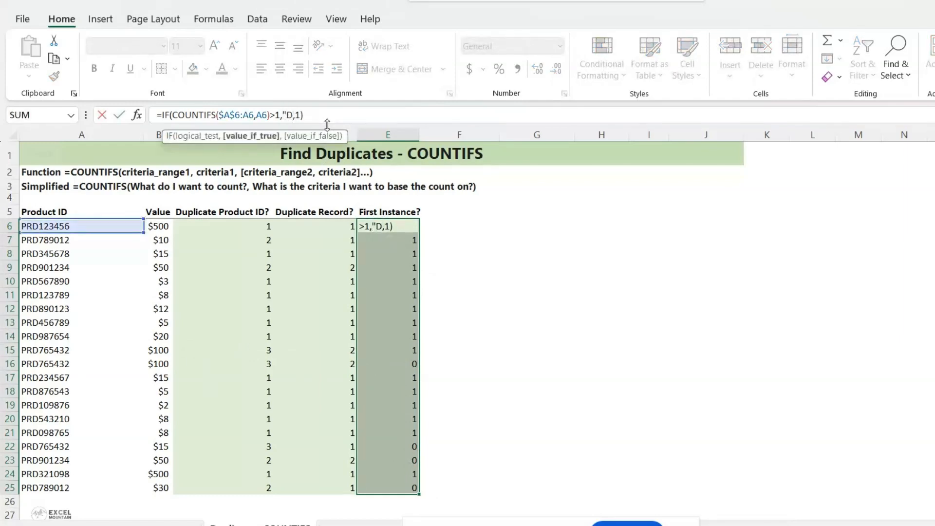
pyautogui.write('ate"')
pyautogui.press('Return')
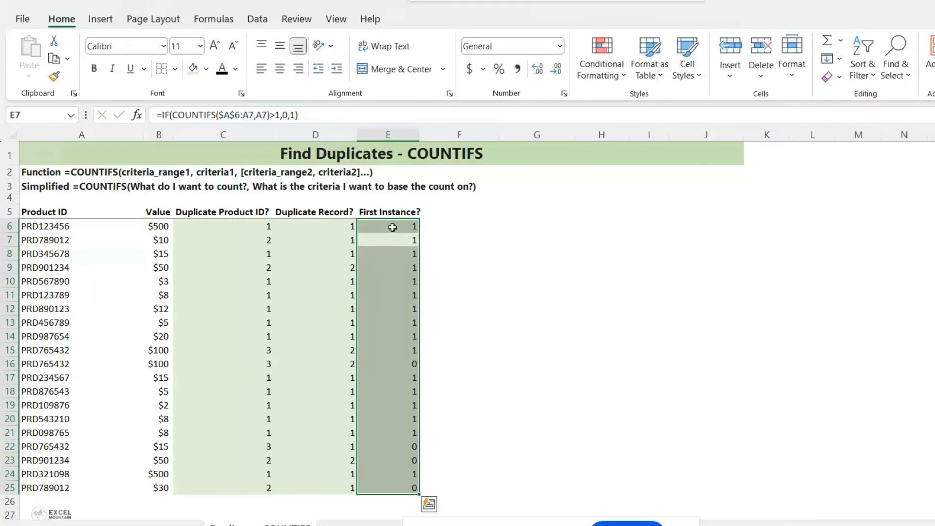
pyautogui.click(393, 227)
pyautogui.moveTo(419, 233); pyautogui.dragTo(420, 494)
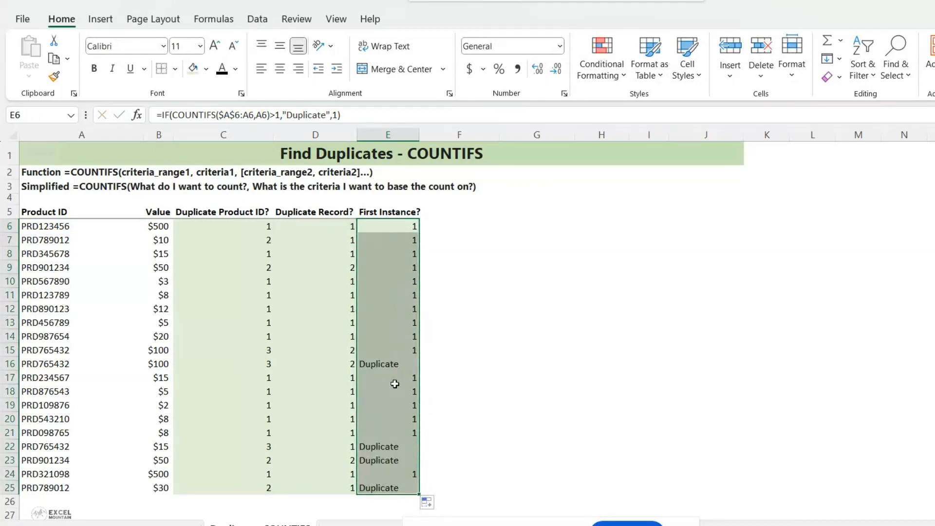